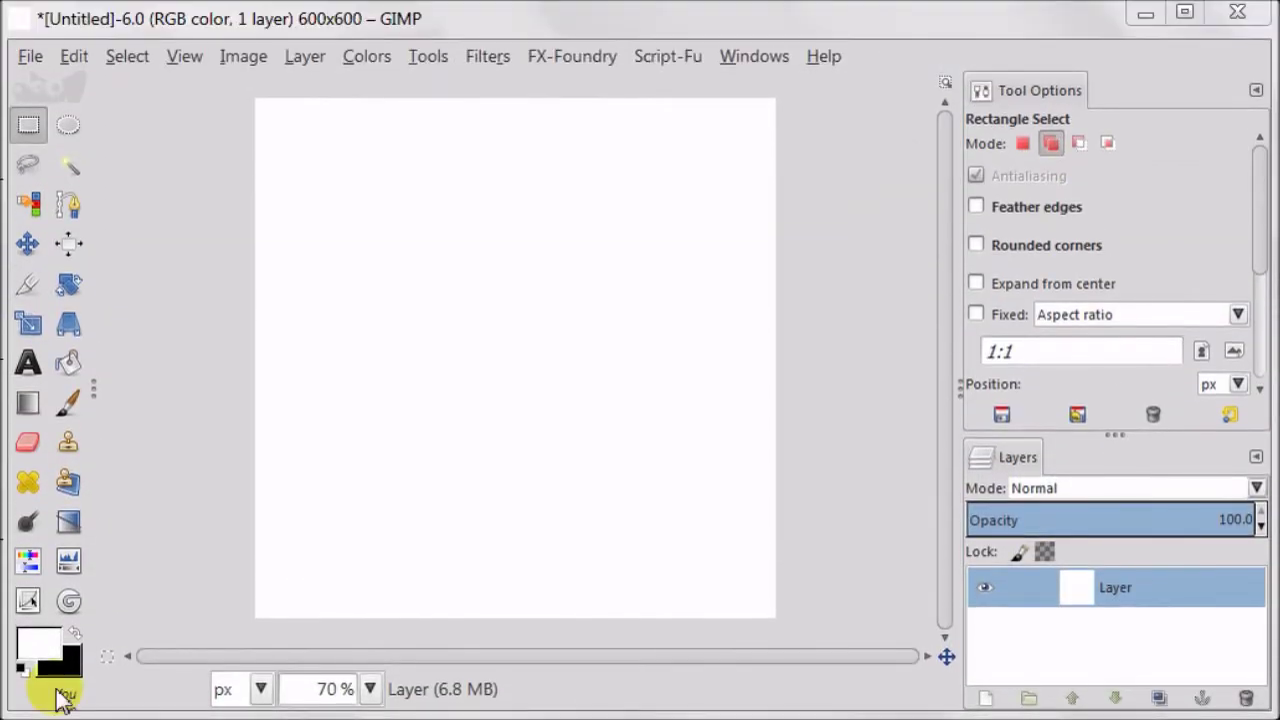
Fill the whole canvas with black using the Bucket Fill tool.
left_click(74, 634)
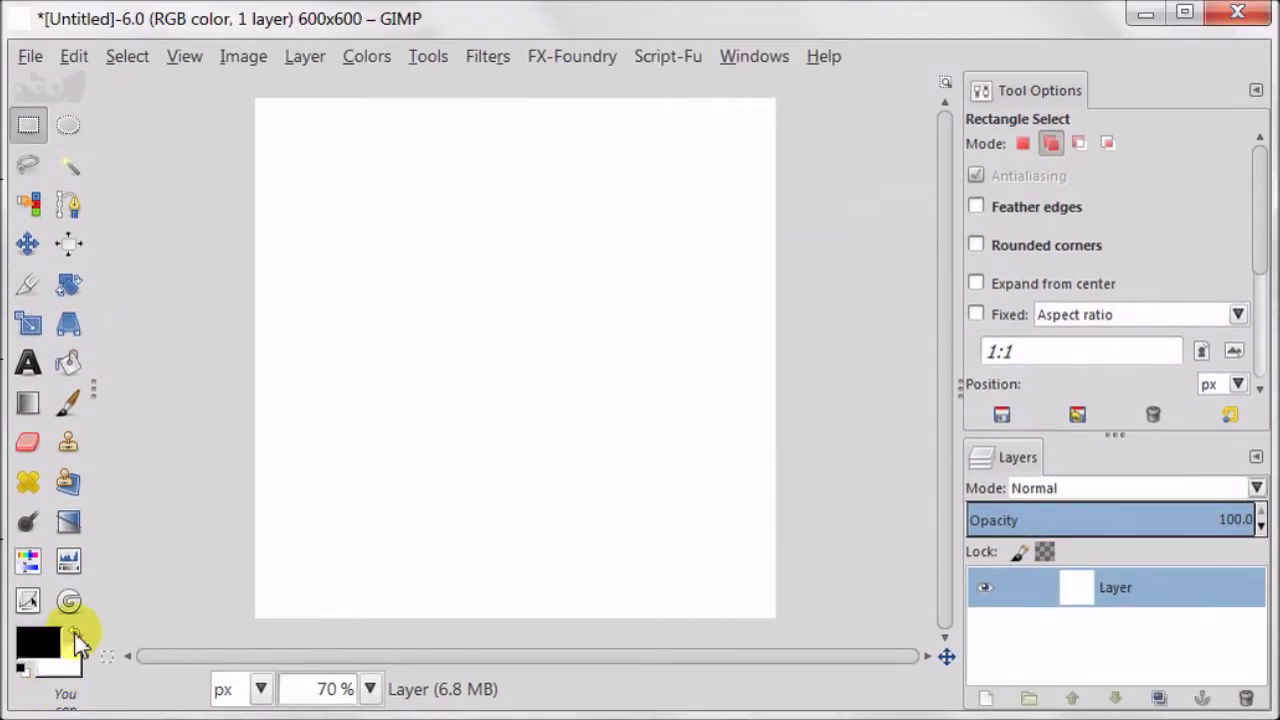
left_click(69, 364)
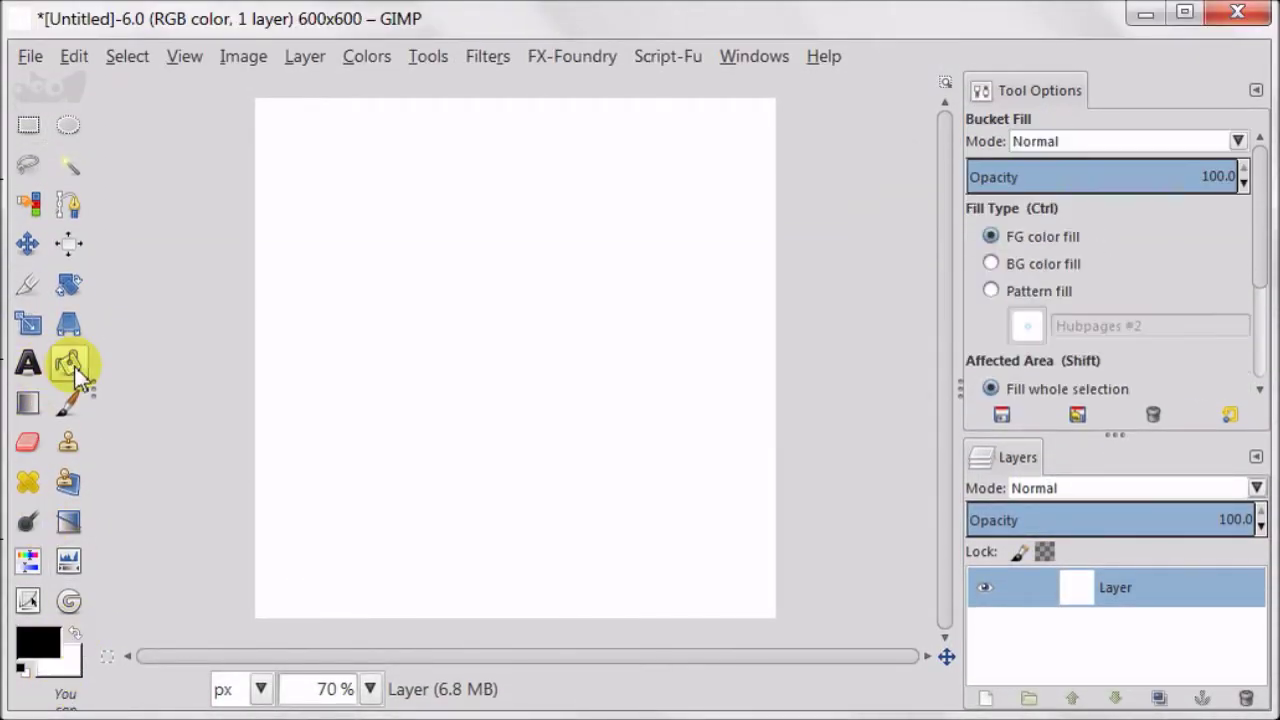
left_click(478, 368)
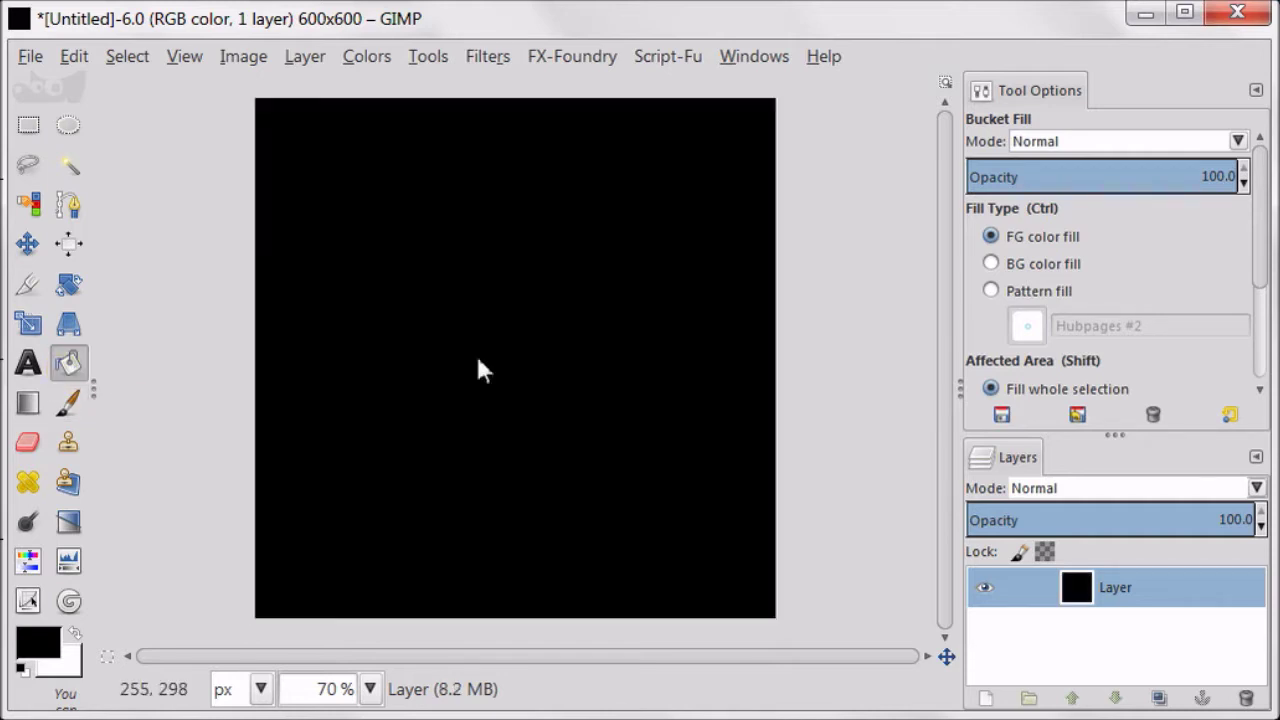
Draw a white FG-to-Transparent radial gradient from the canvas centre downward.
left_click(28, 404)
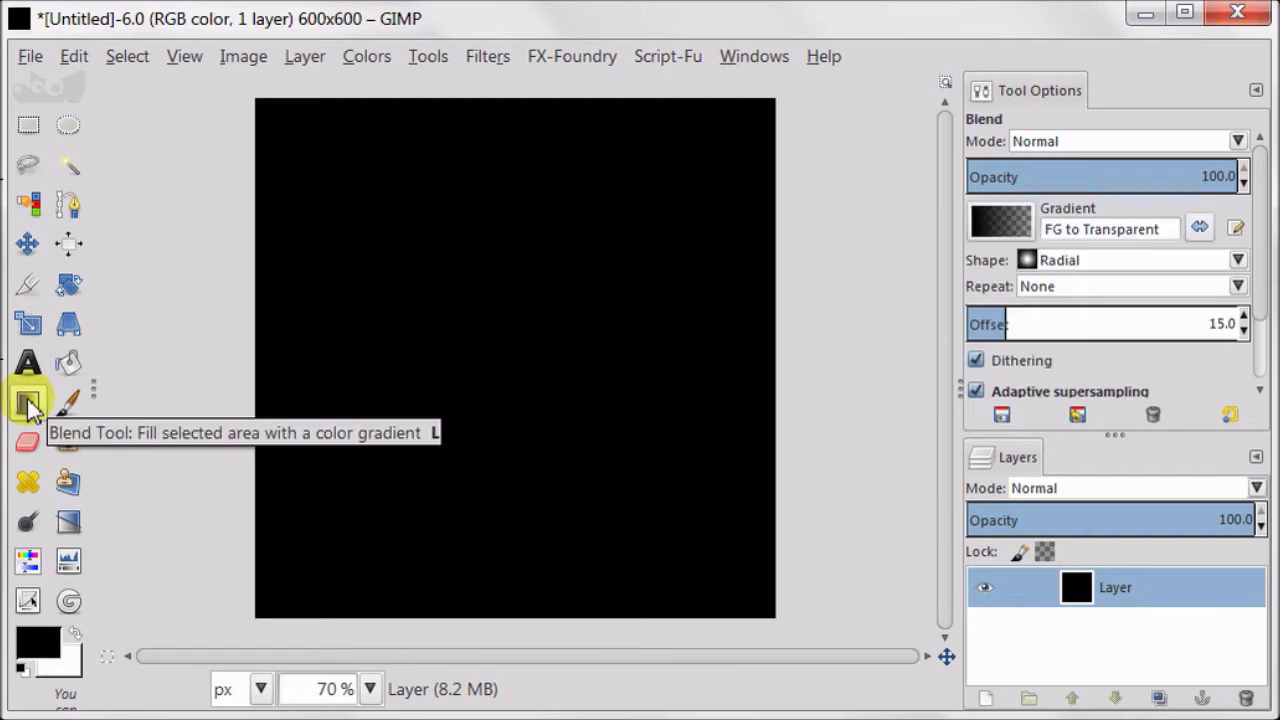
left_click(77, 638)
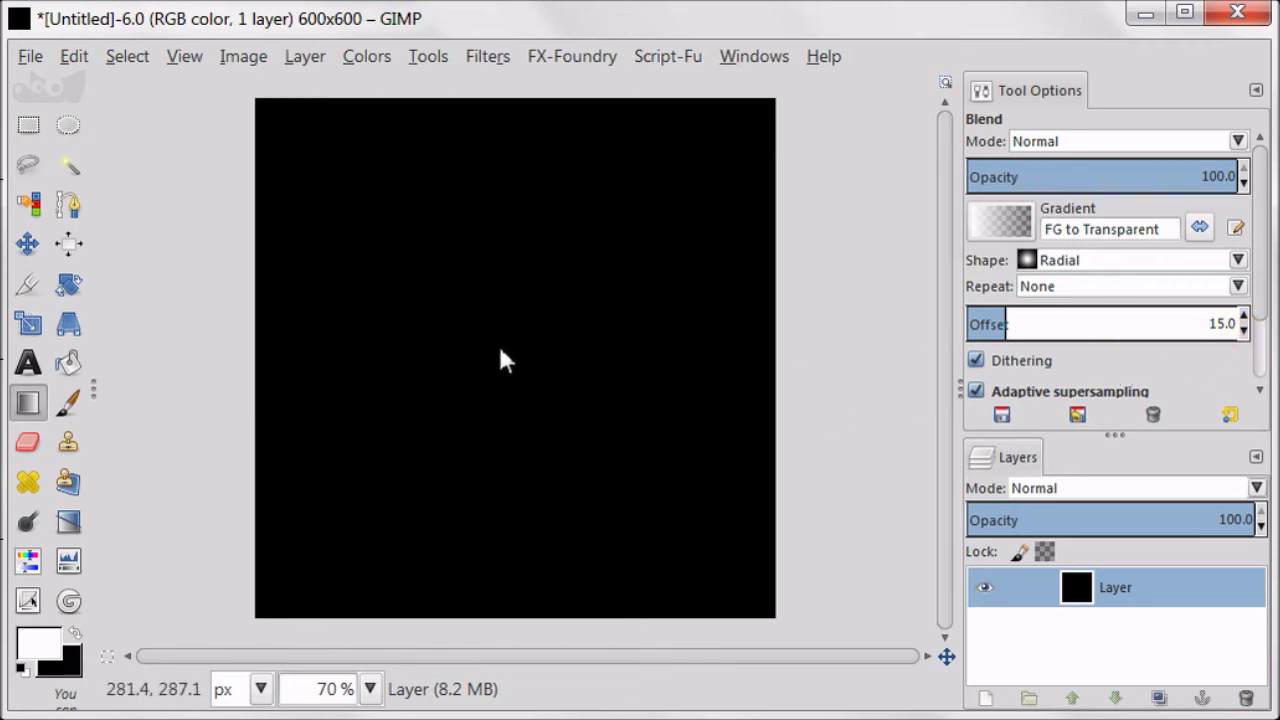
left_click_drag(510, 347, 511, 585)
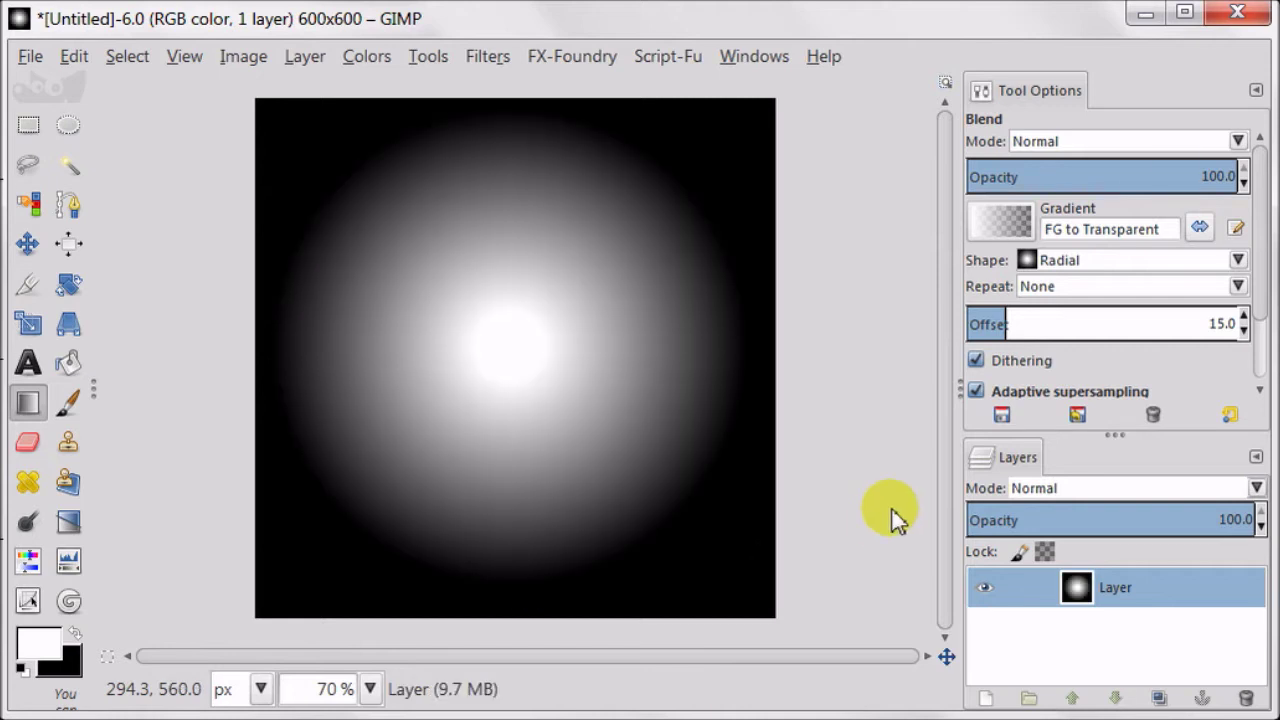
left_click(483, 57)
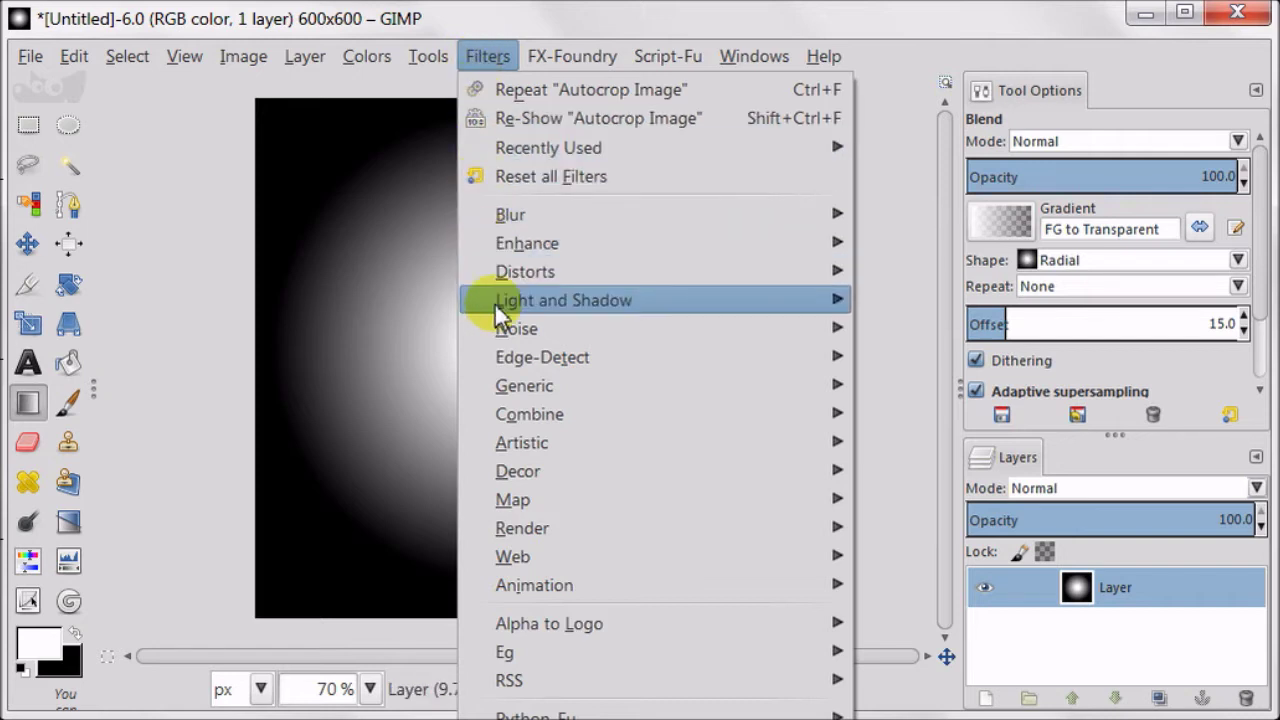
Apply the Newsprint filter (cell size 20, oversample 15) to turn the glow into dots.
mouse_move(502, 269)
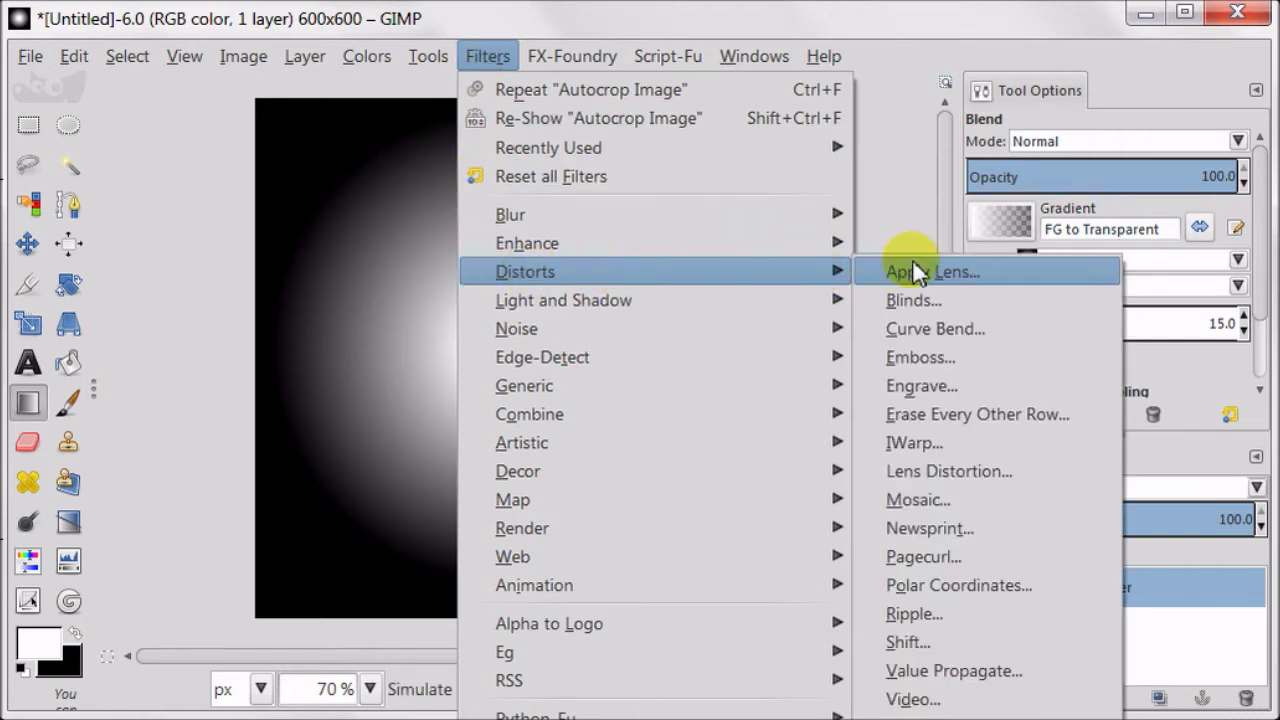
left_click(1018, 528)
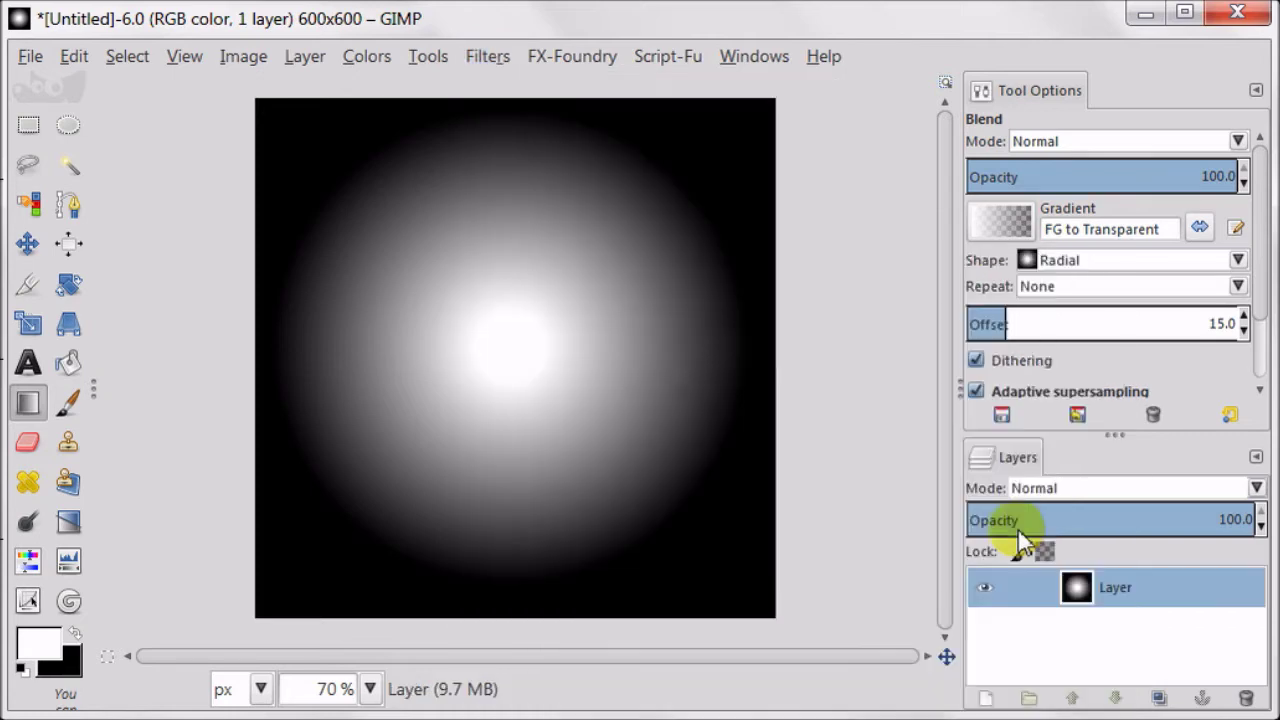
left_click_drag(605, 41, 619, 31)
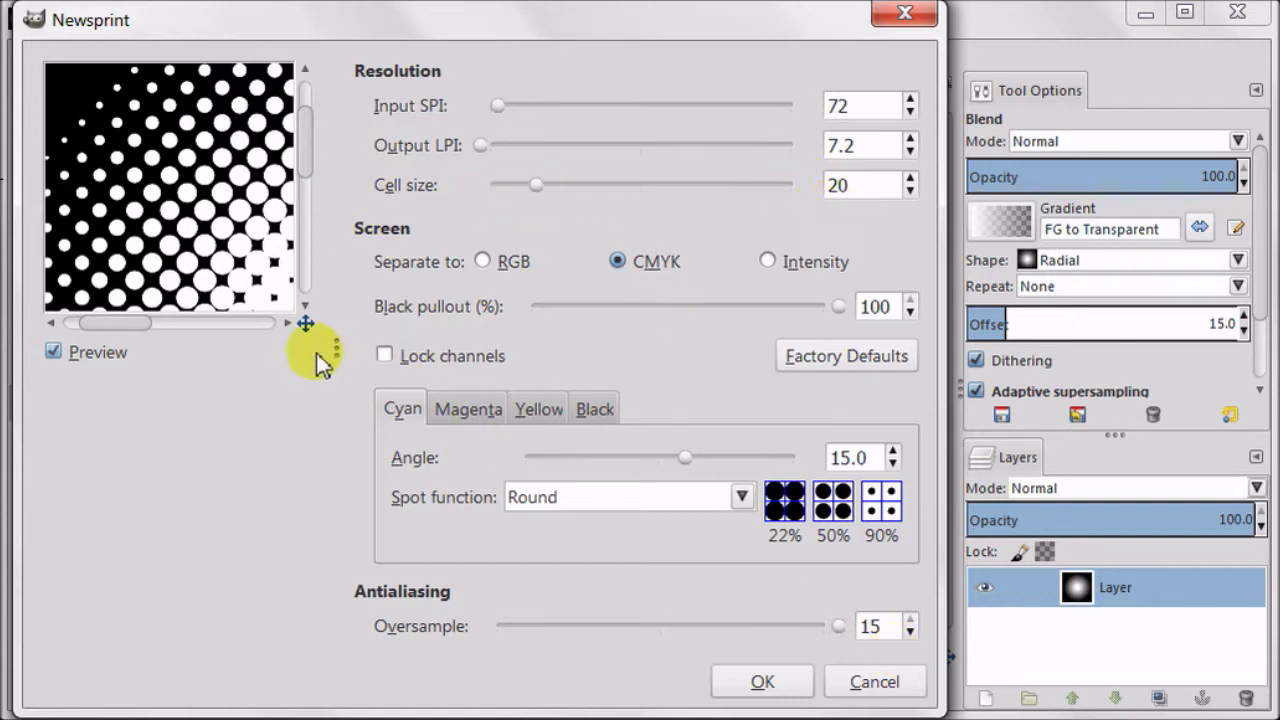
left_click_drag(305, 323, 310, 336)
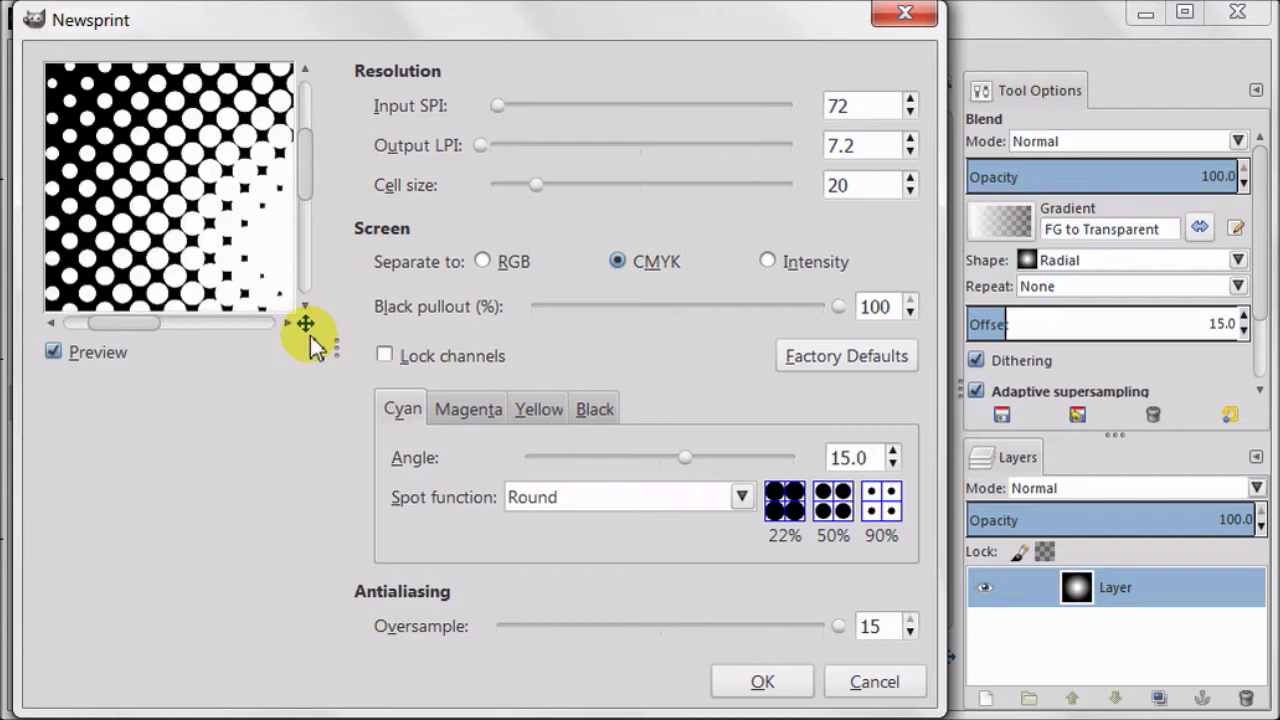
left_click_drag(229, 206, 258, 130)
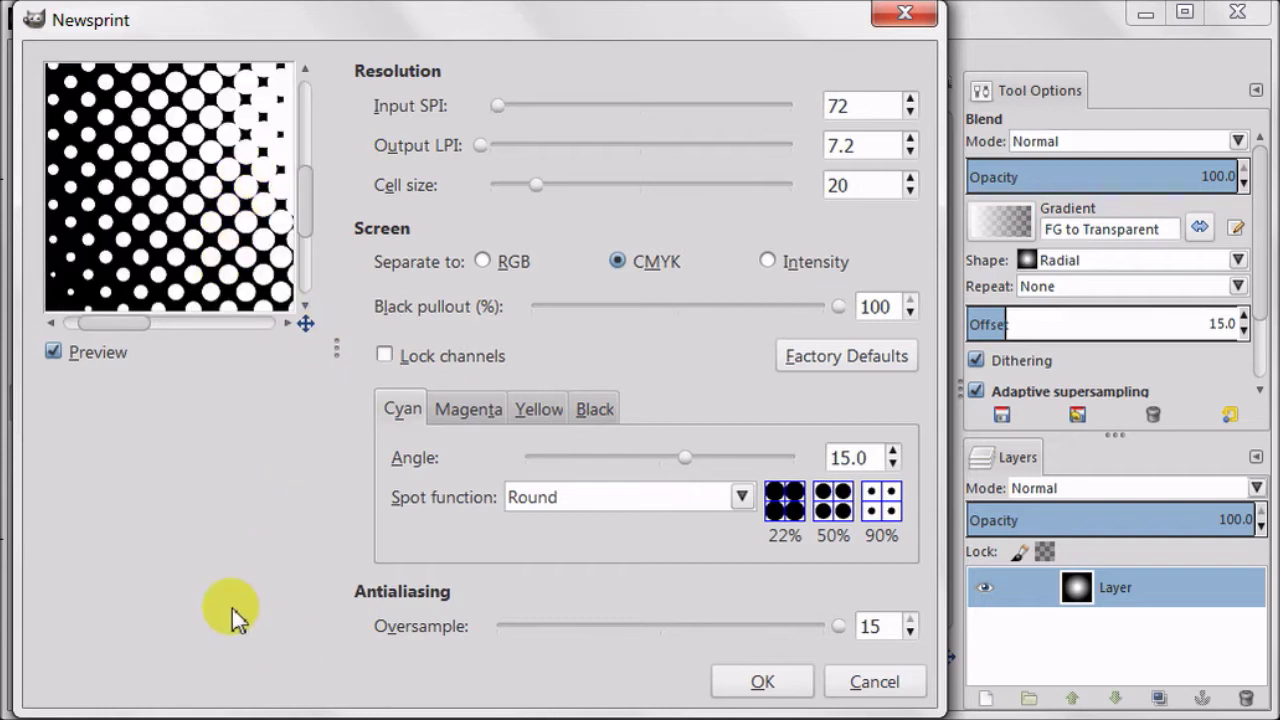
left_click(728, 684)
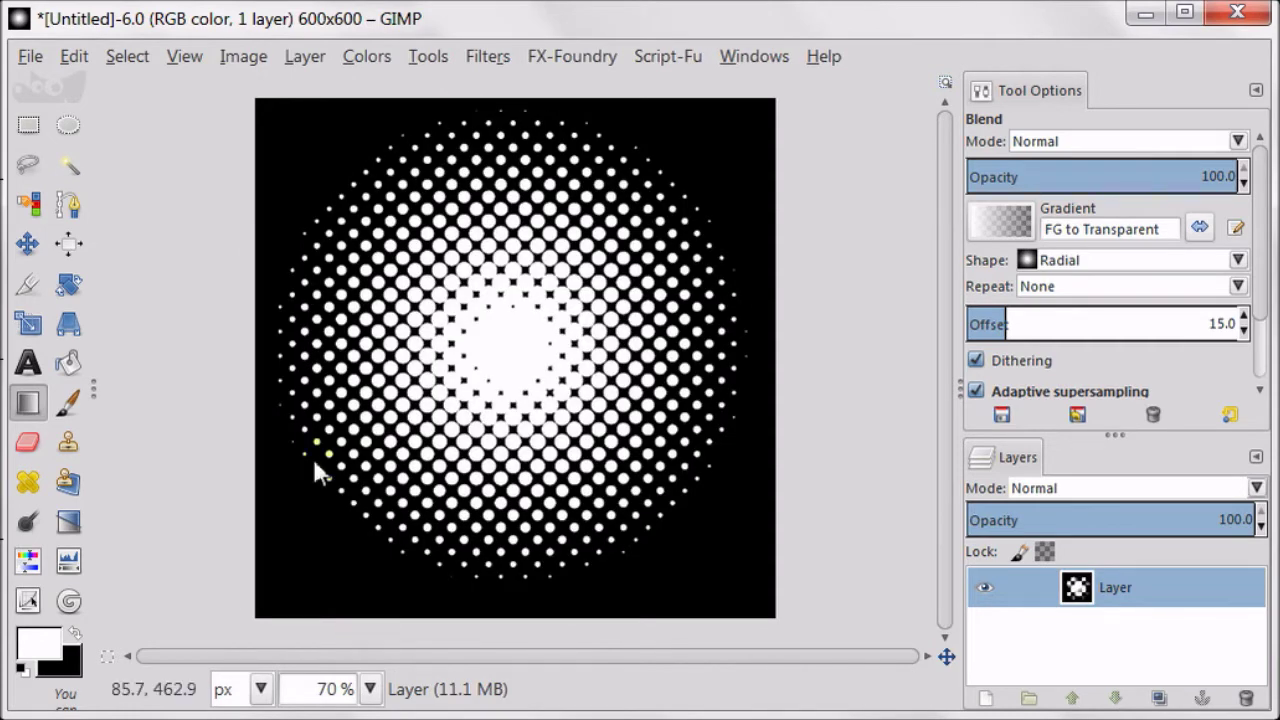
Autocrop the image to 542x542 and invert it to black dots on white.
left_click(243, 56)
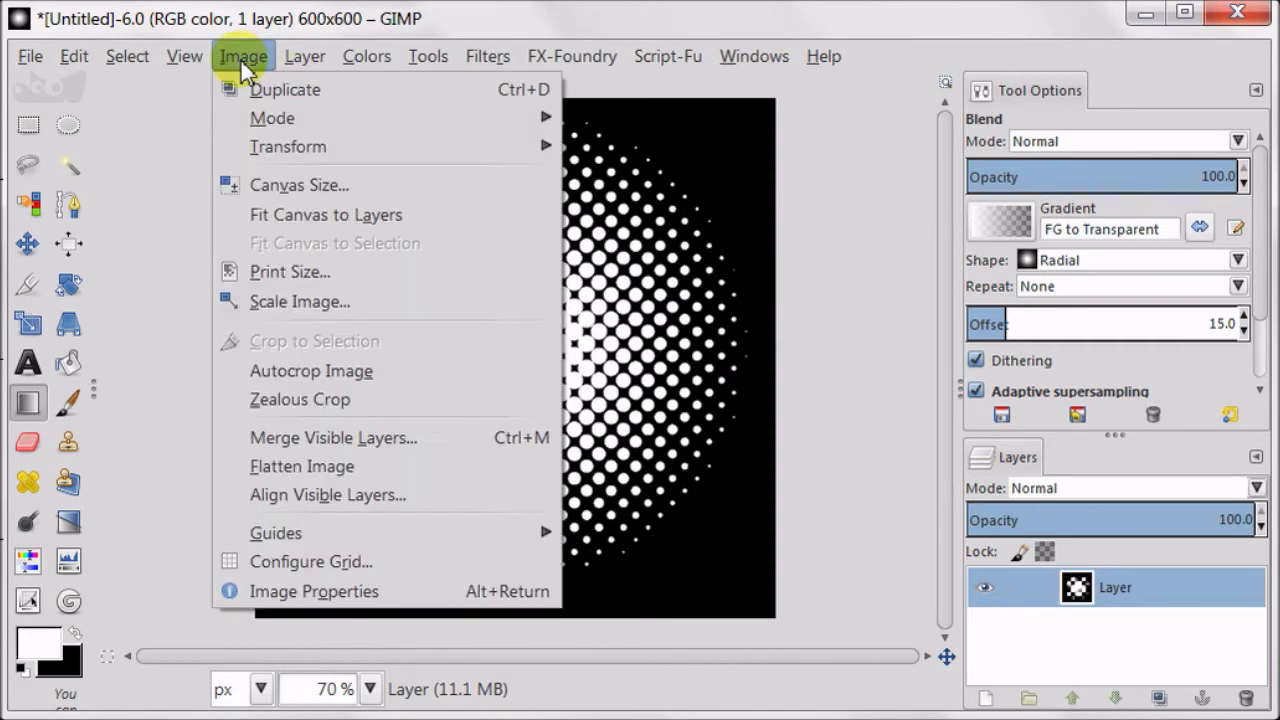
left_click(463, 378)
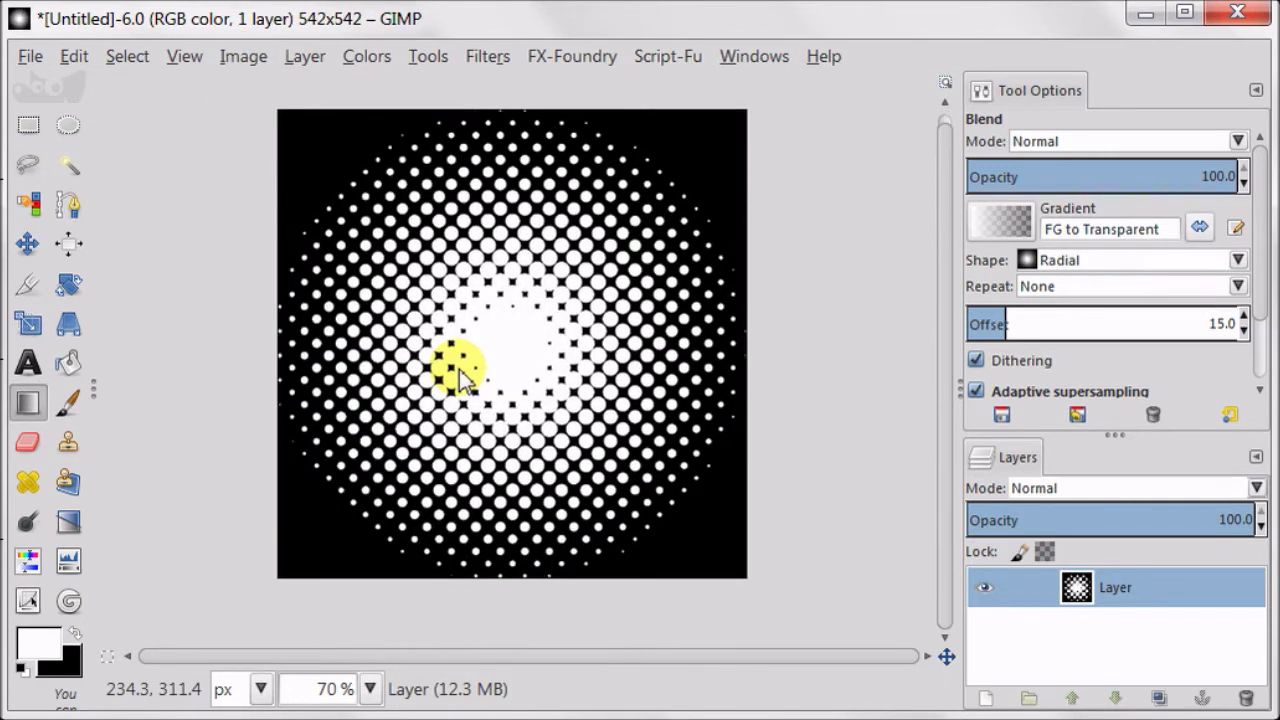
left_click(365, 57)
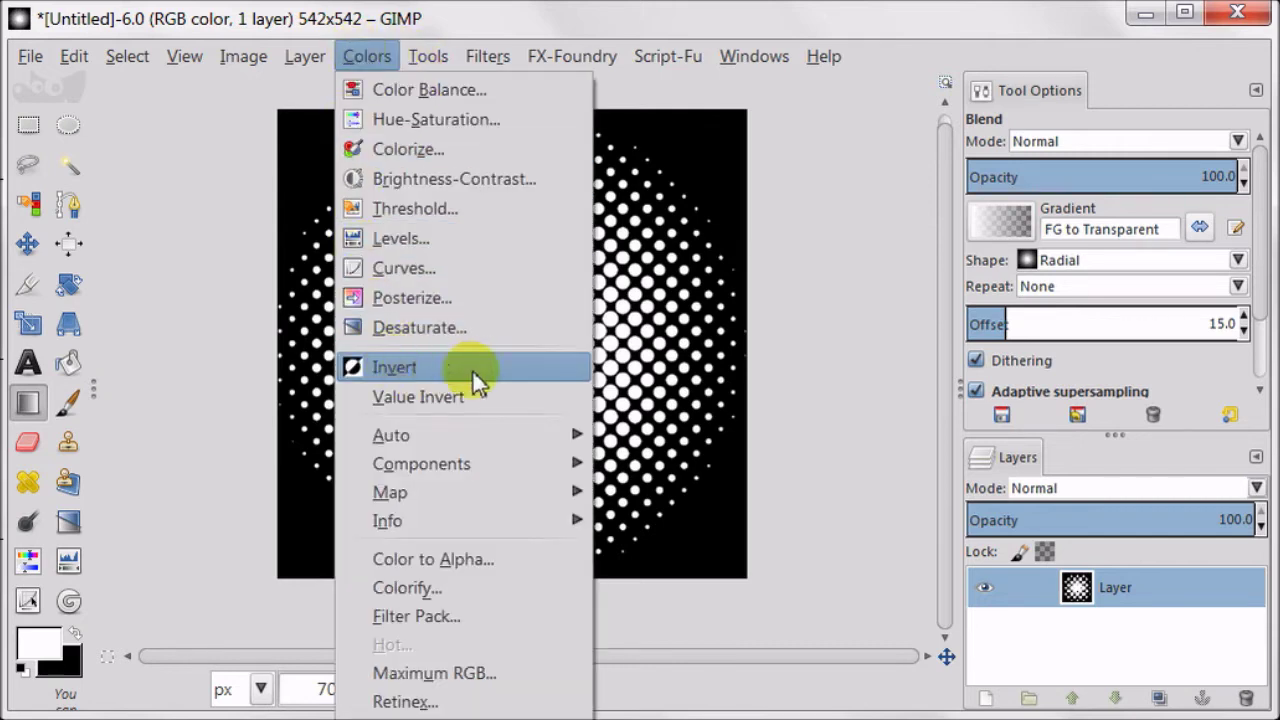
left_click(526, 370)
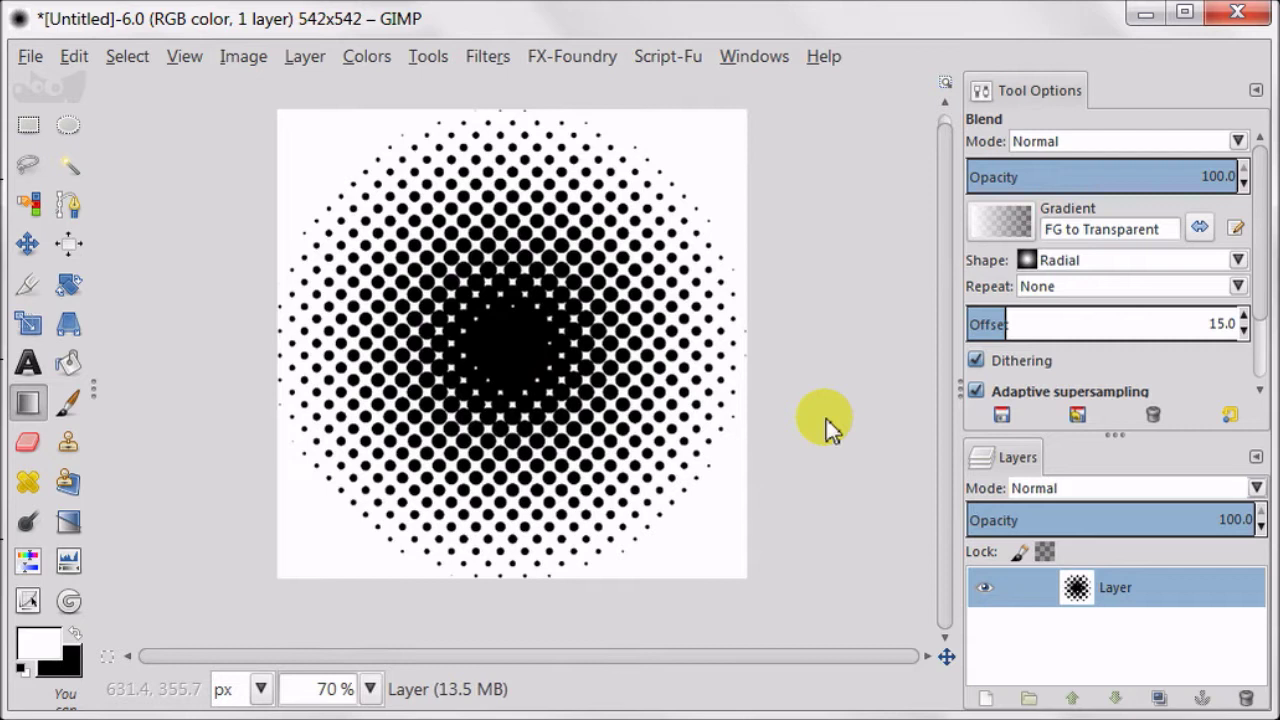
Convert the image to Grayscale mode.
left_click(227, 53)
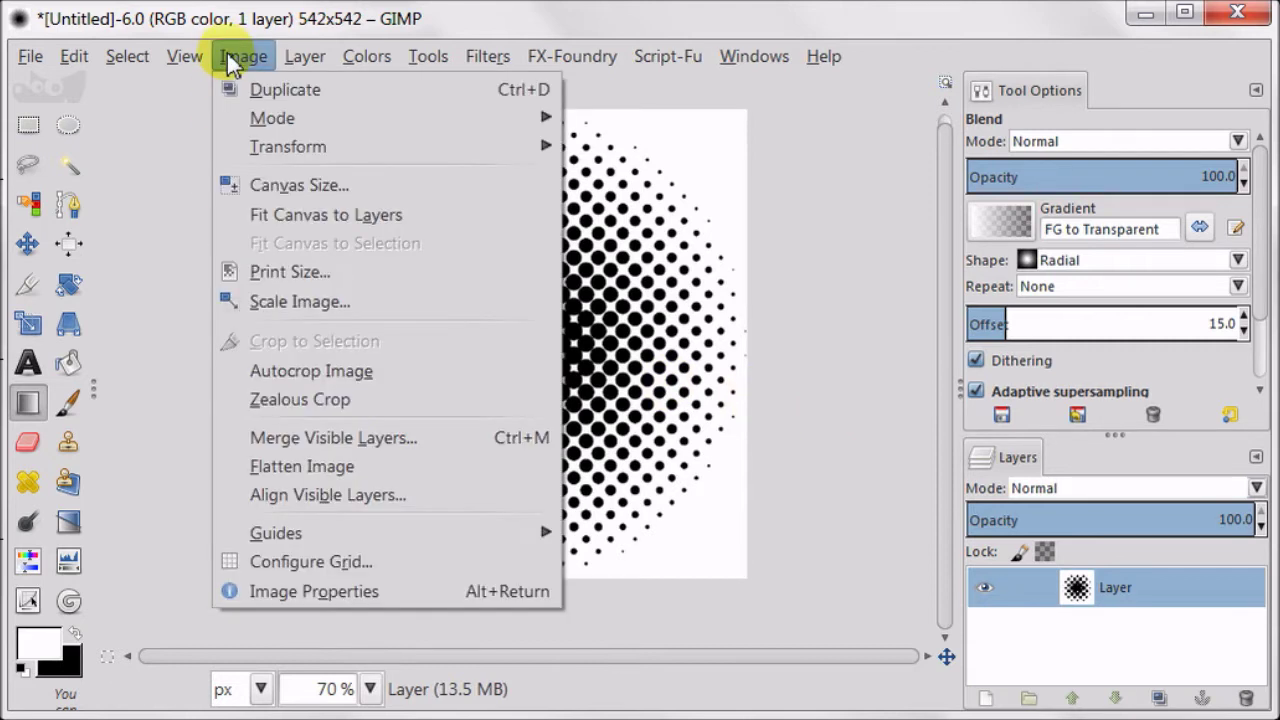
mouse_move(229, 120)
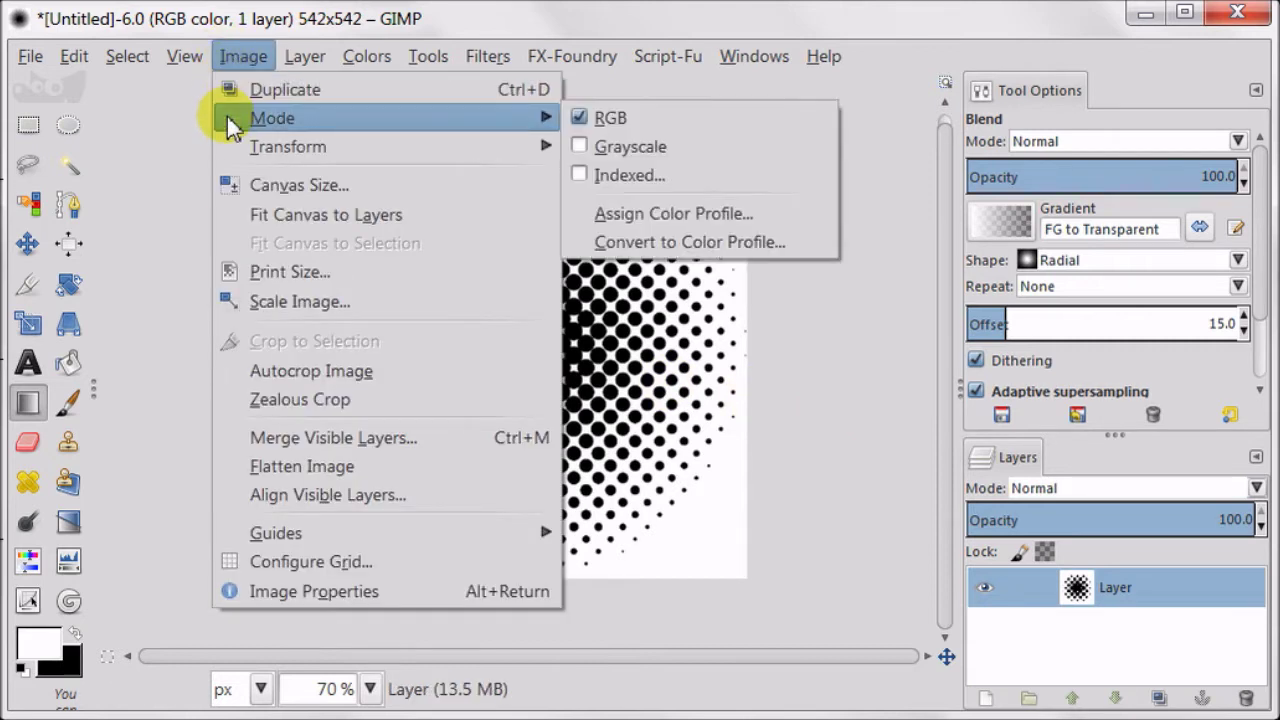
left_click(748, 152)
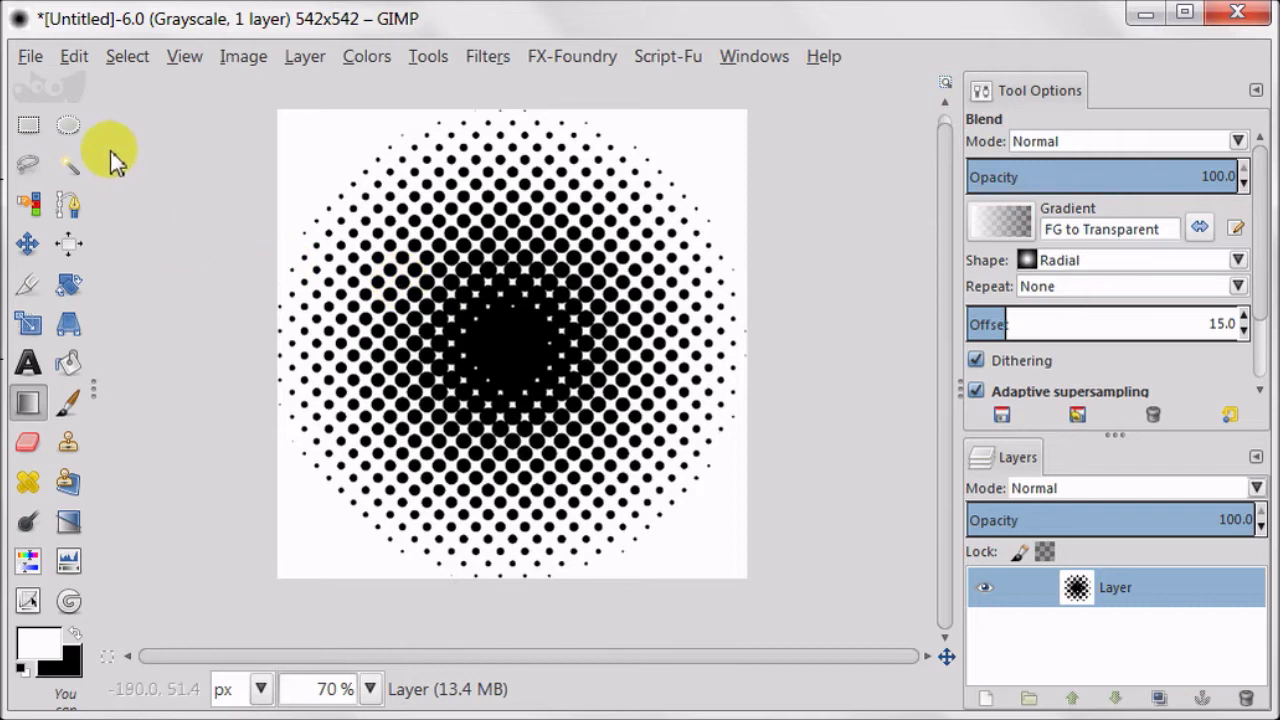
Copy the dot image and paste it as a new brush named Halftone, file name Halftone.
left_click(74, 56)
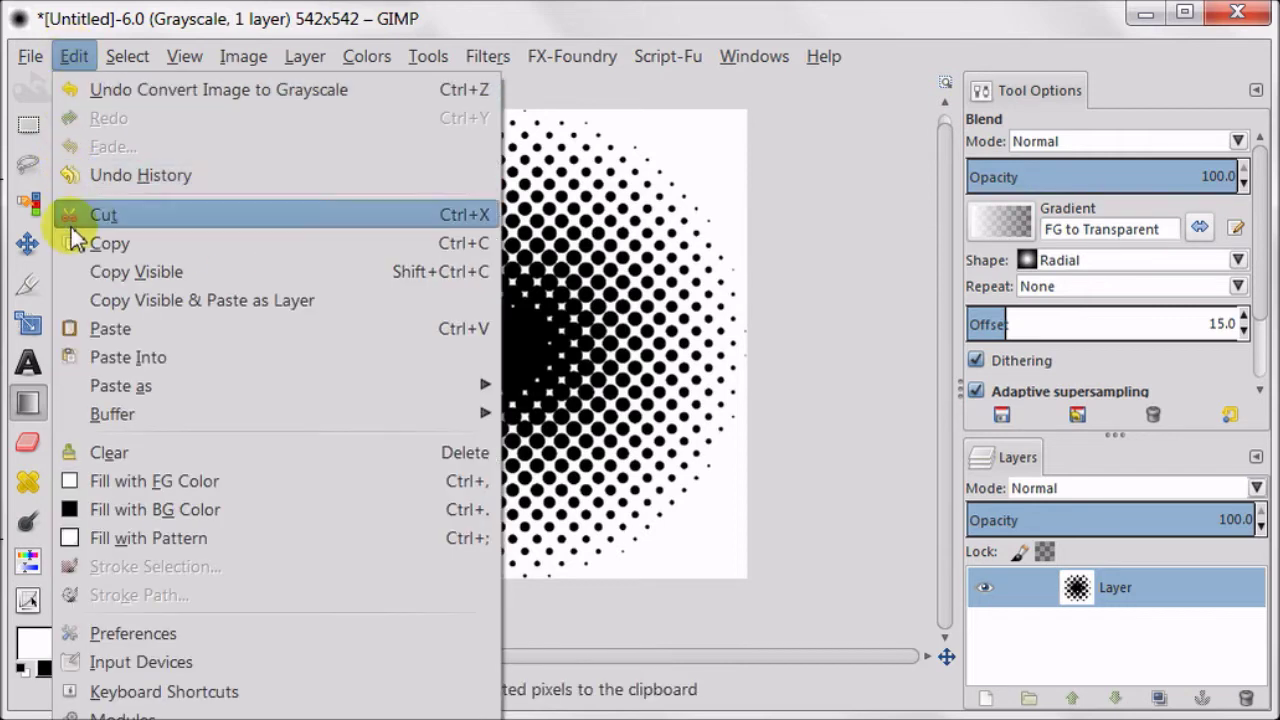
left_click(212, 250)
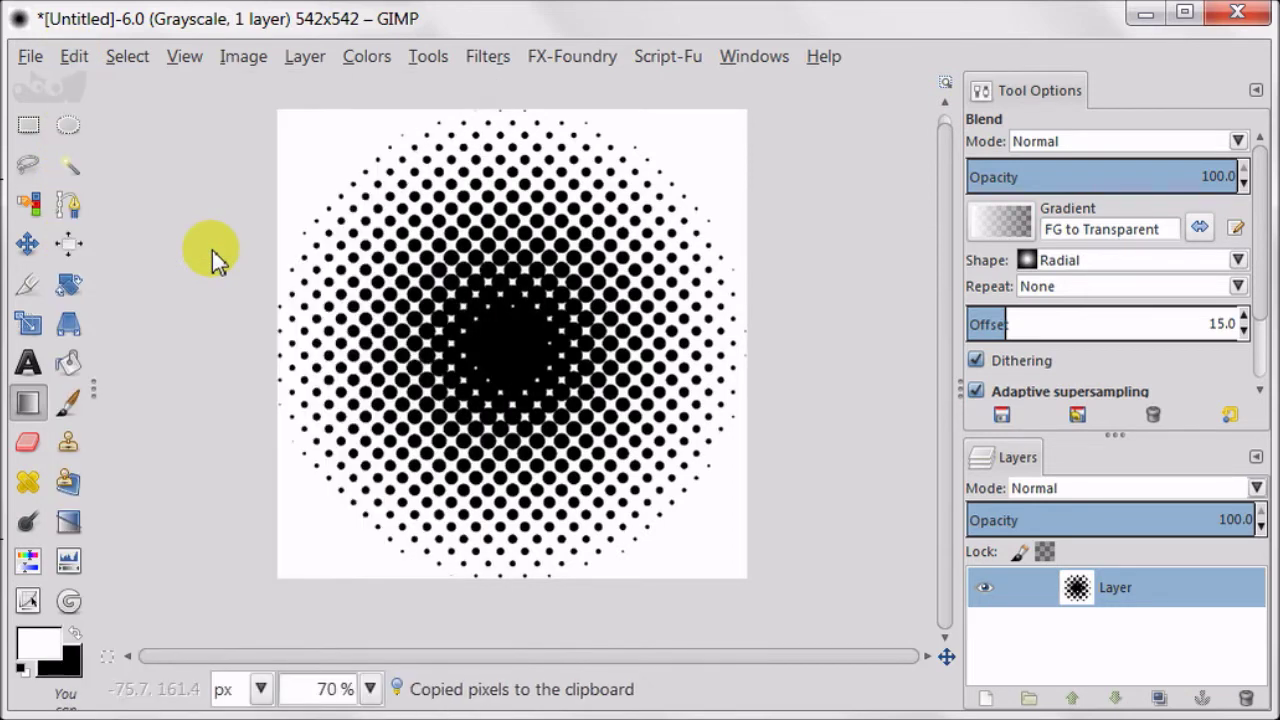
left_click(76, 60)
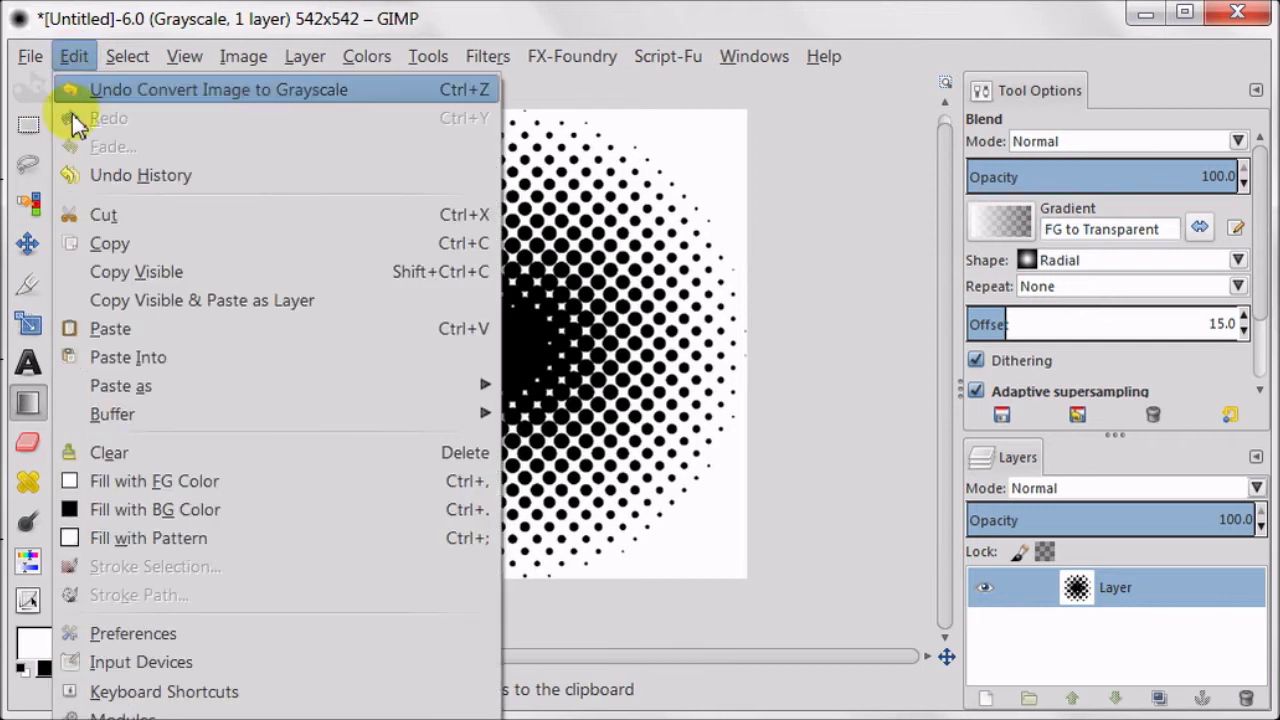
mouse_move(263, 395)
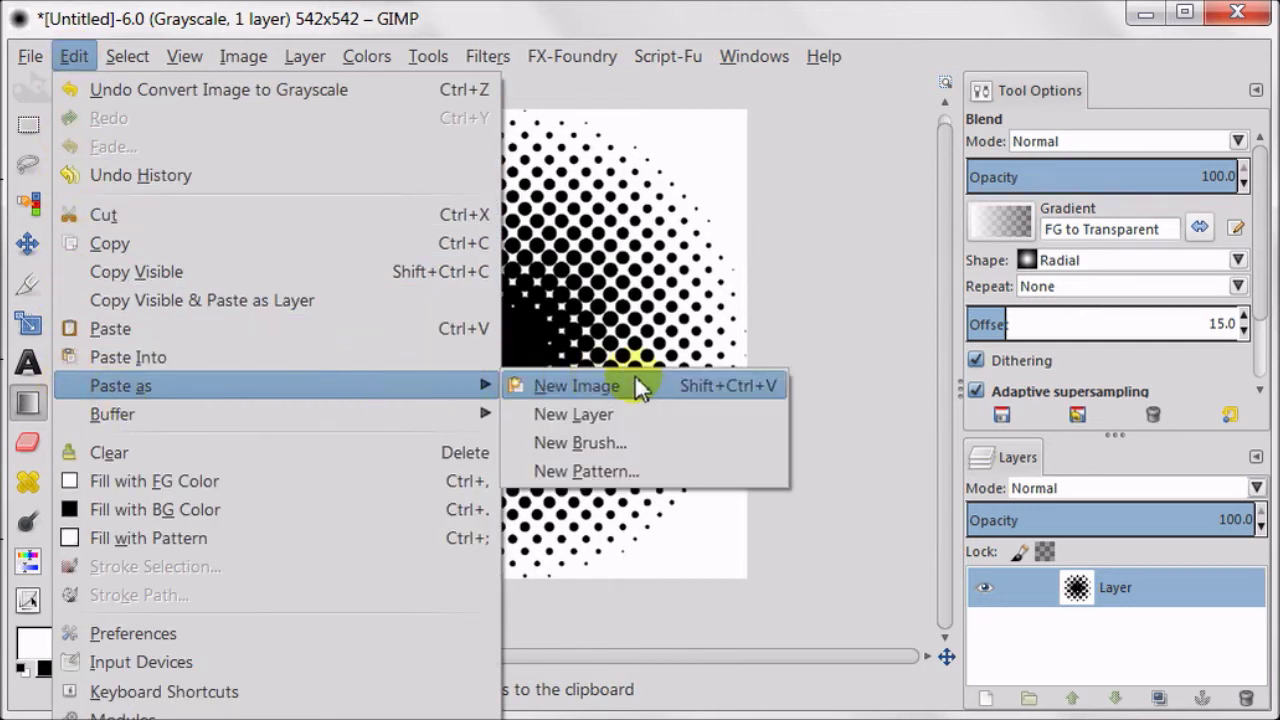
left_click(727, 443)
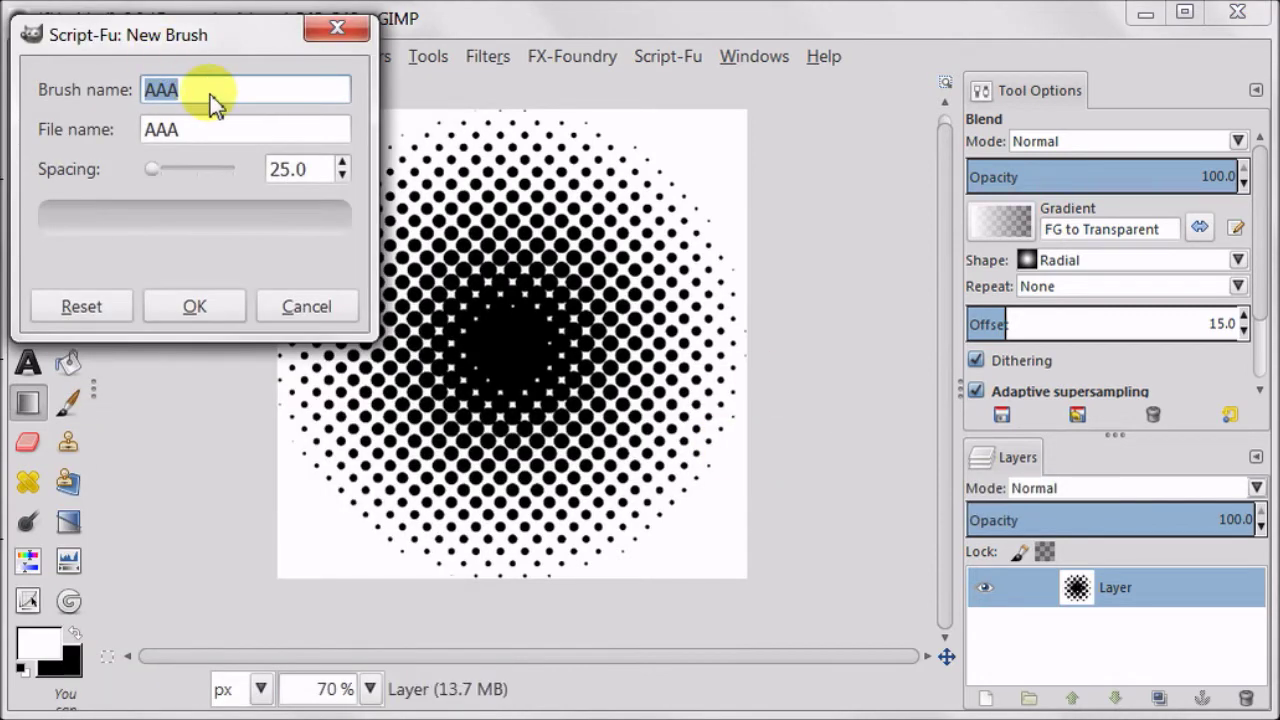
key("BackSpace")
type("Halftone")
left_click(206, 128)
type("Halftone")
left_click(206, 309)
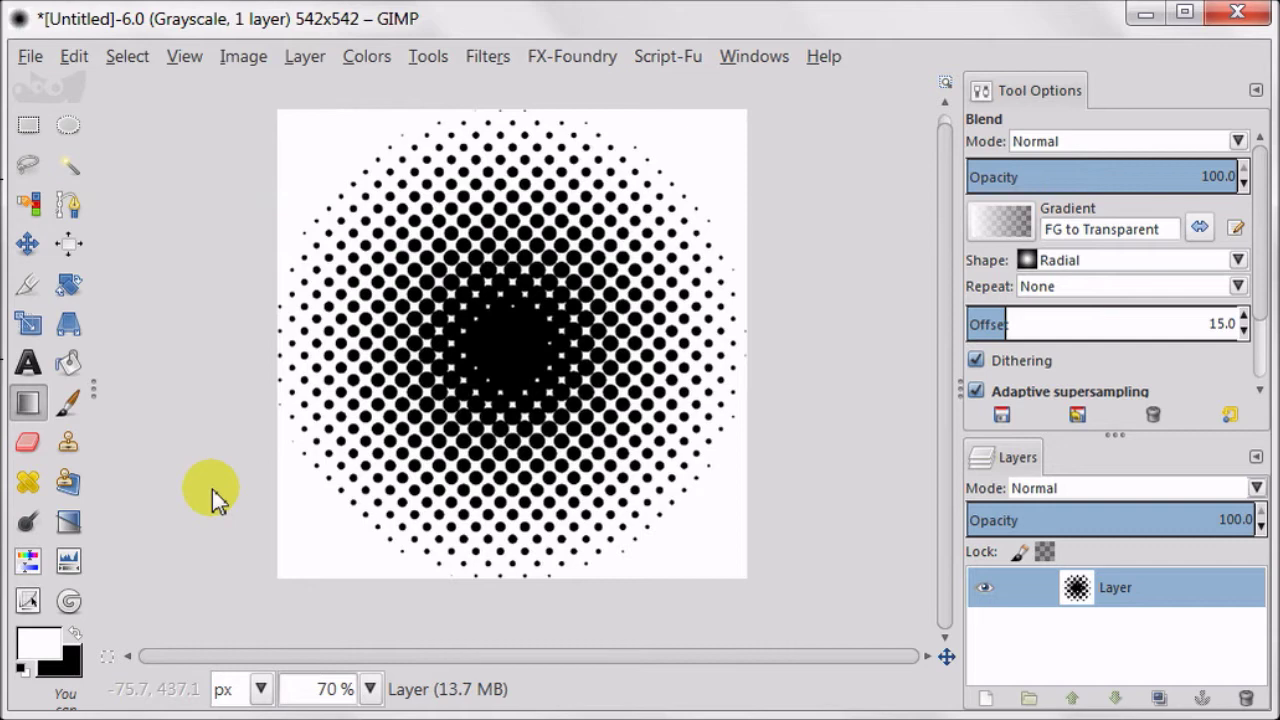
Create a new 2000x1800 image.
left_click(30, 58)
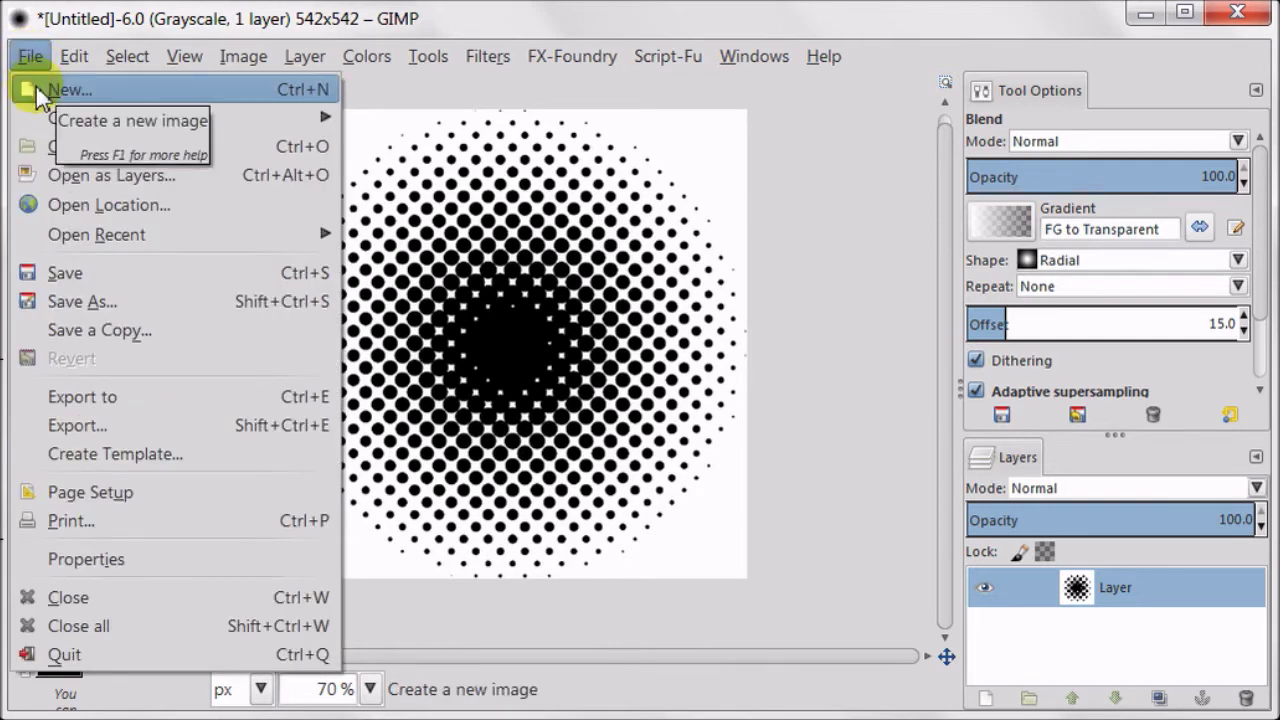
left_click(38, 89)
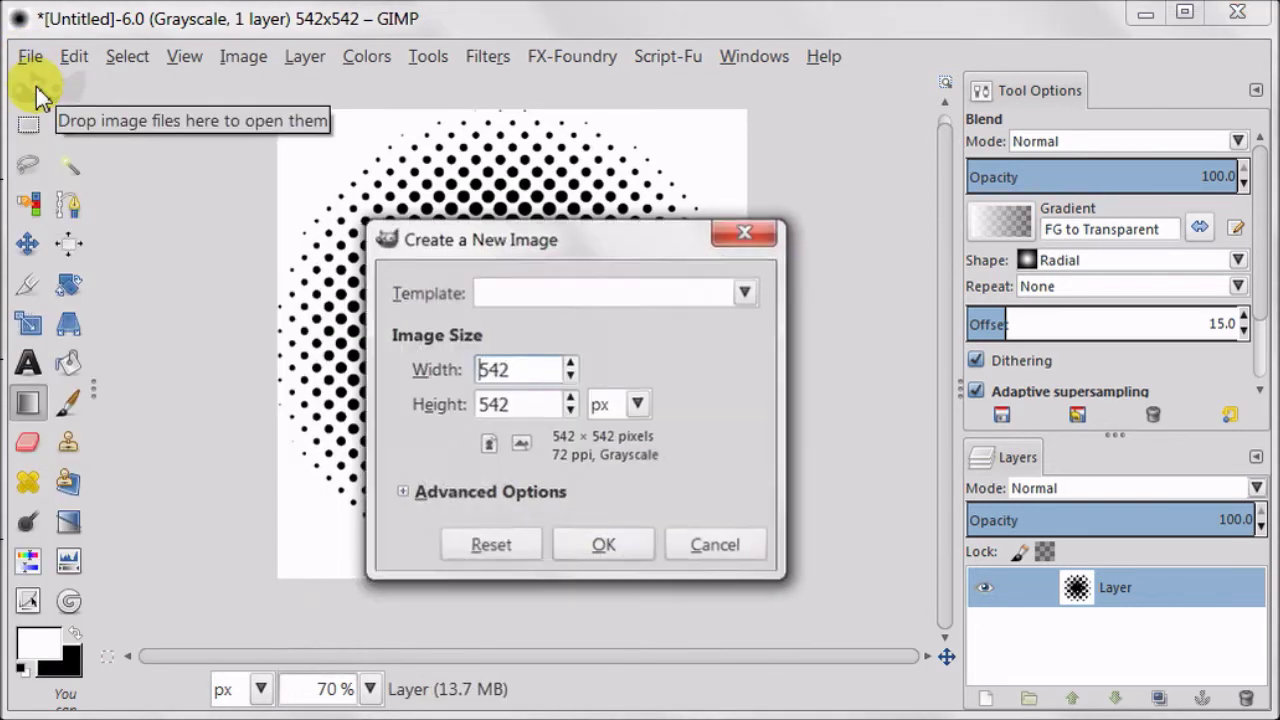
double_click(516, 368)
type("200")
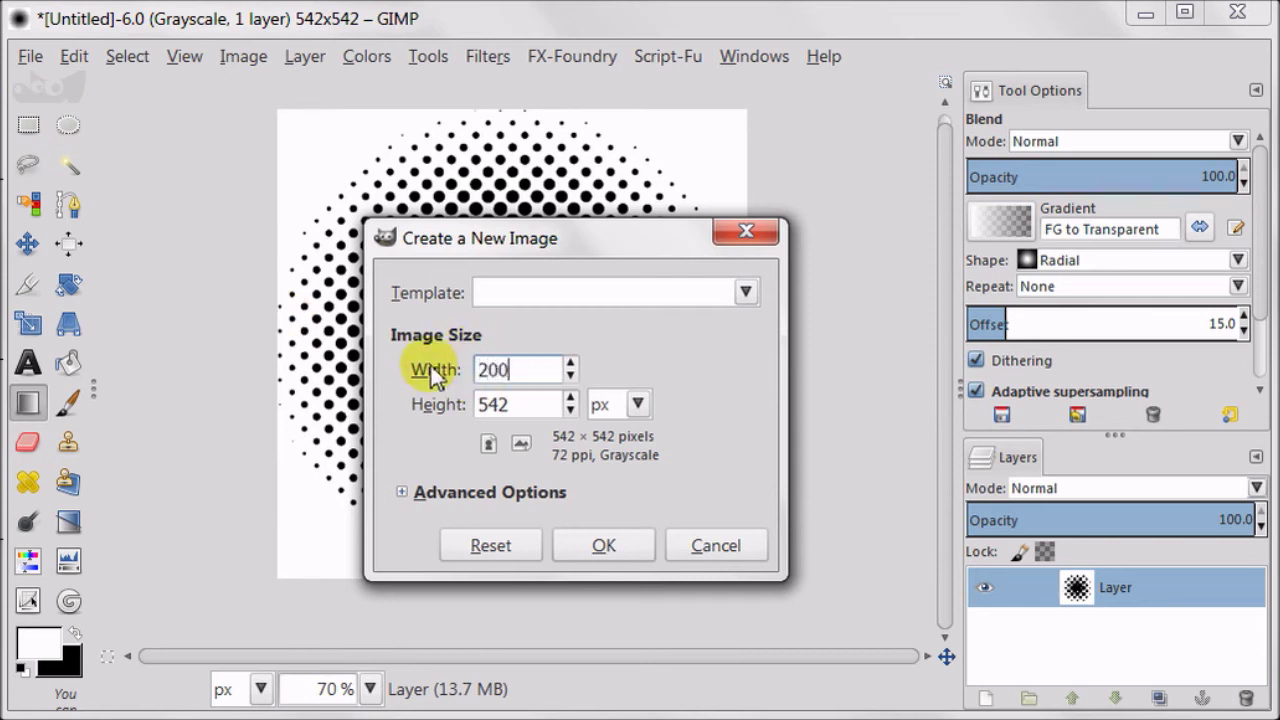
type("0")
double_click(520, 404)
type("1")
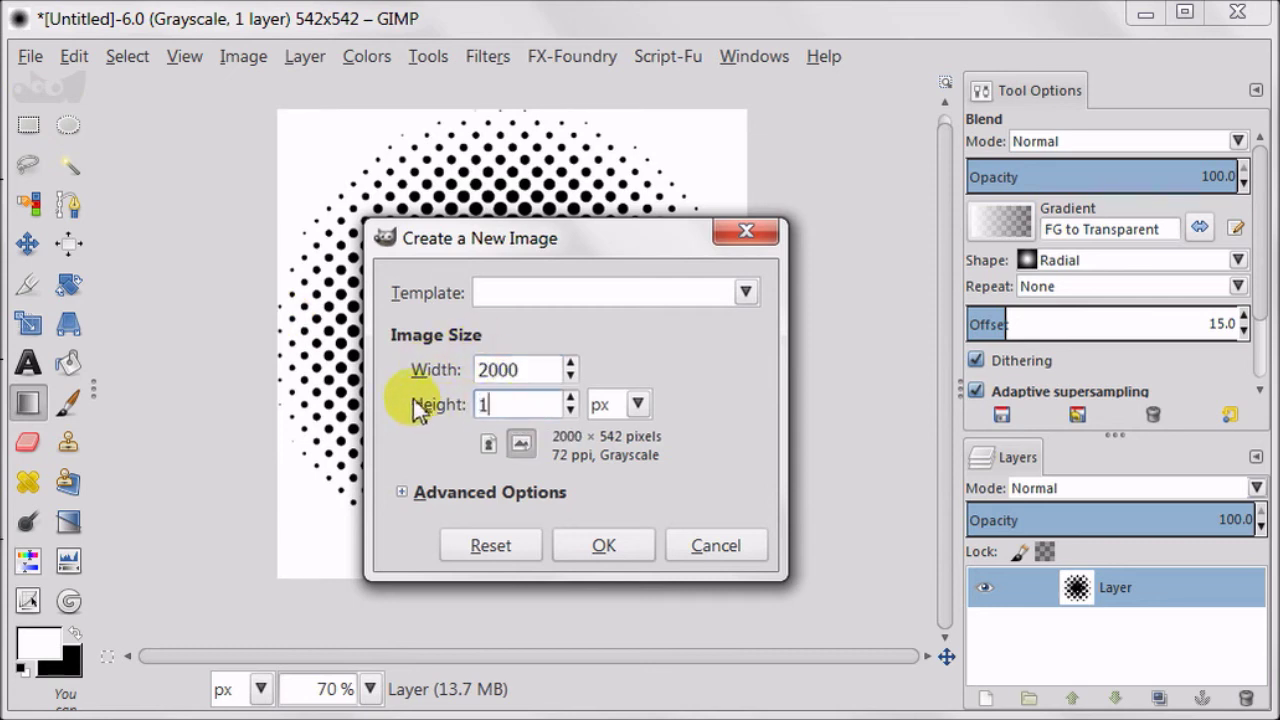
type("800")
left_click(598, 548)
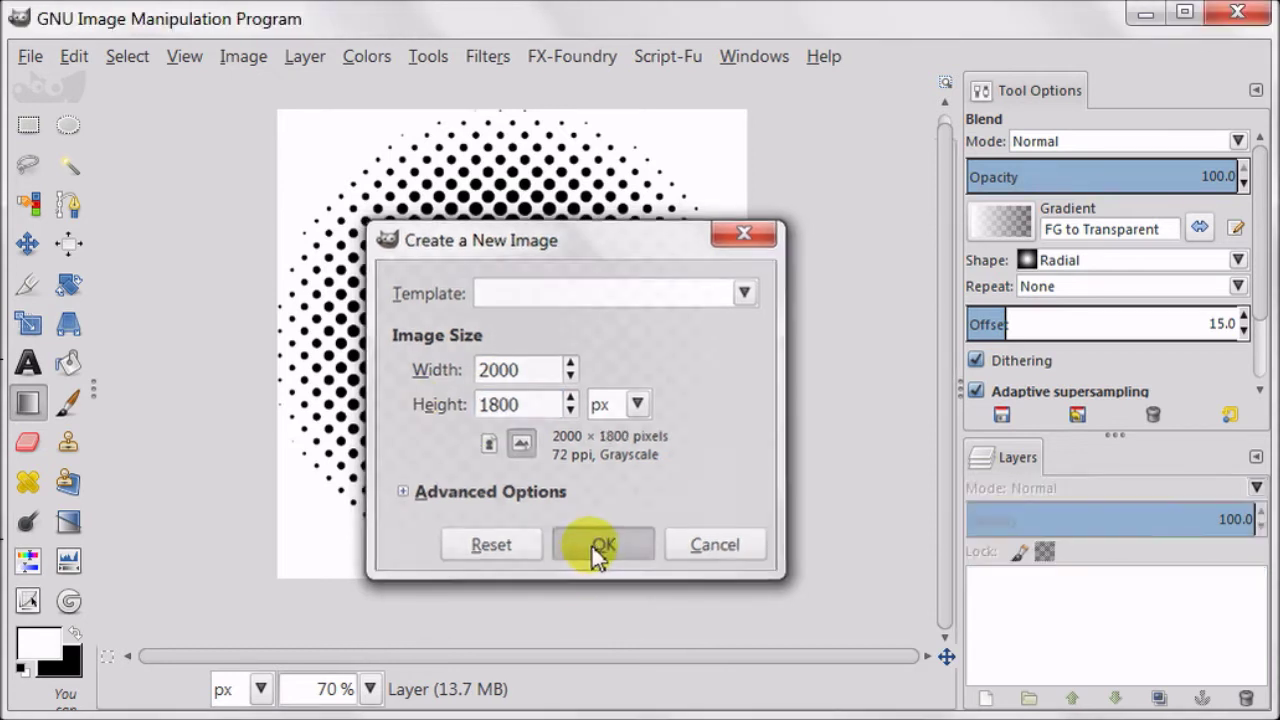
Zoom the view to 25% and convert the image to RGB mode.
left_click(392, 688)
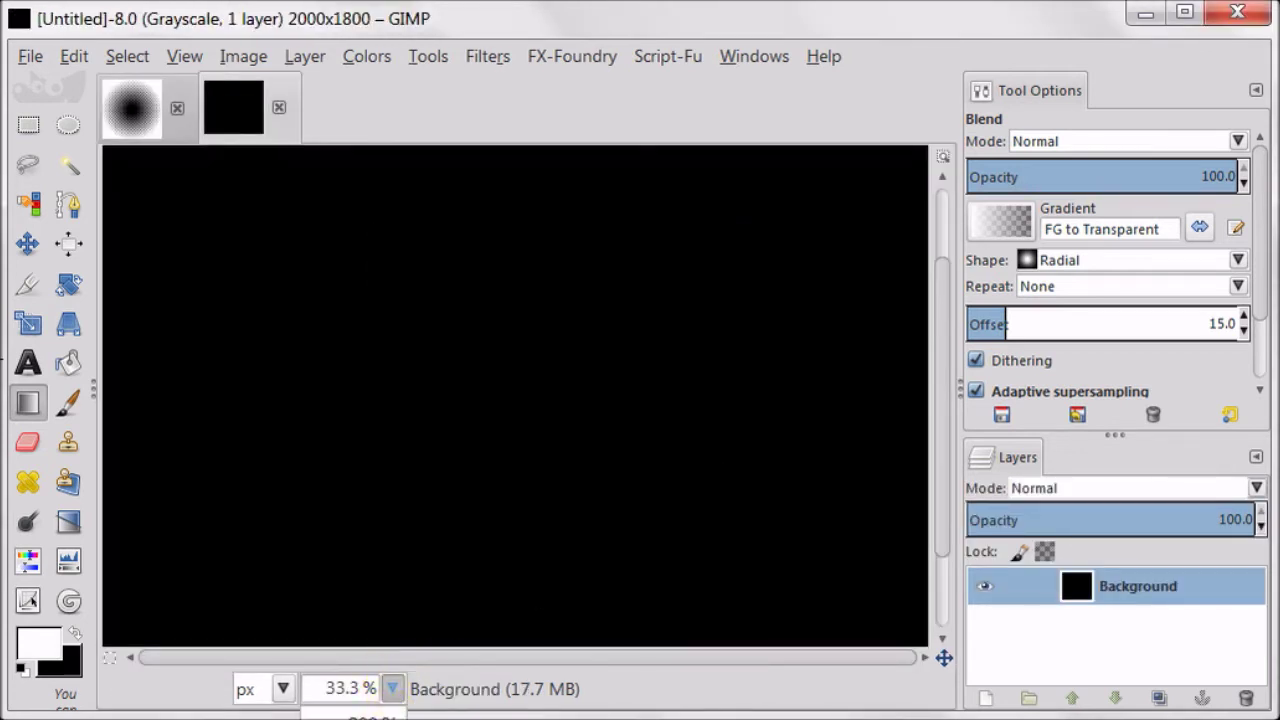
left_click(366, 700)
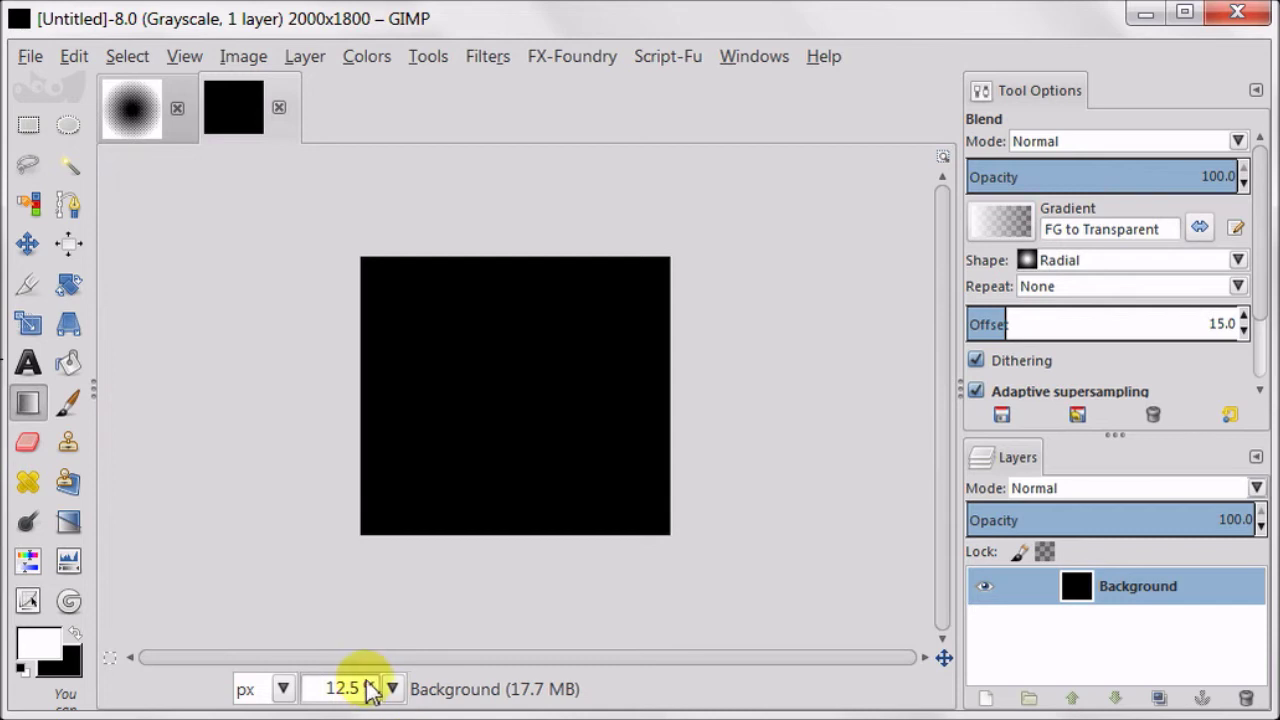
left_click(350, 705)
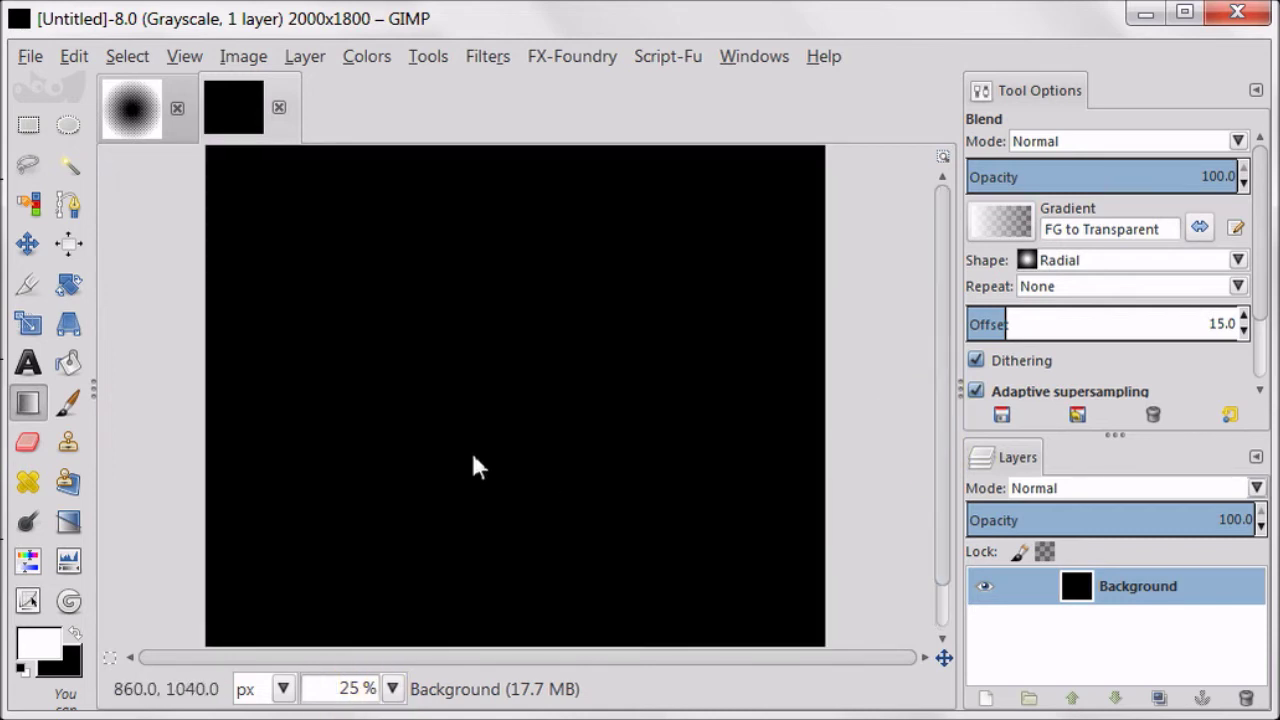
left_click(234, 57)
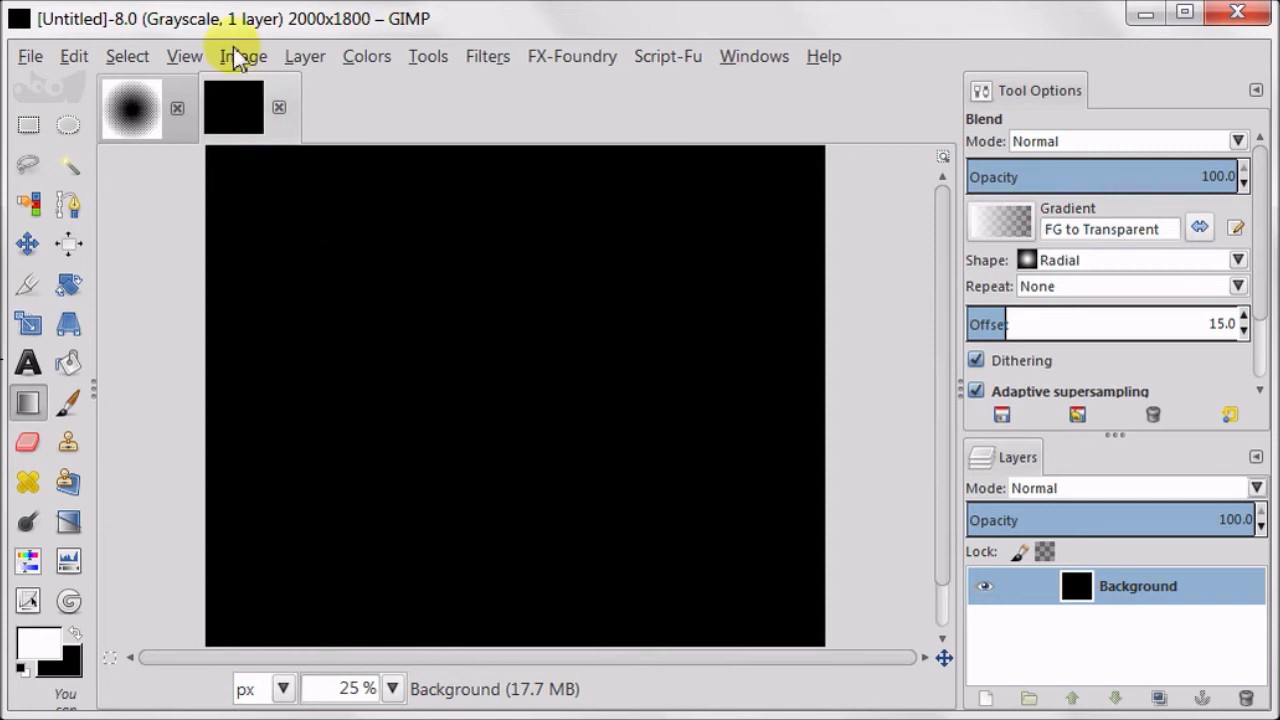
mouse_move(245, 118)
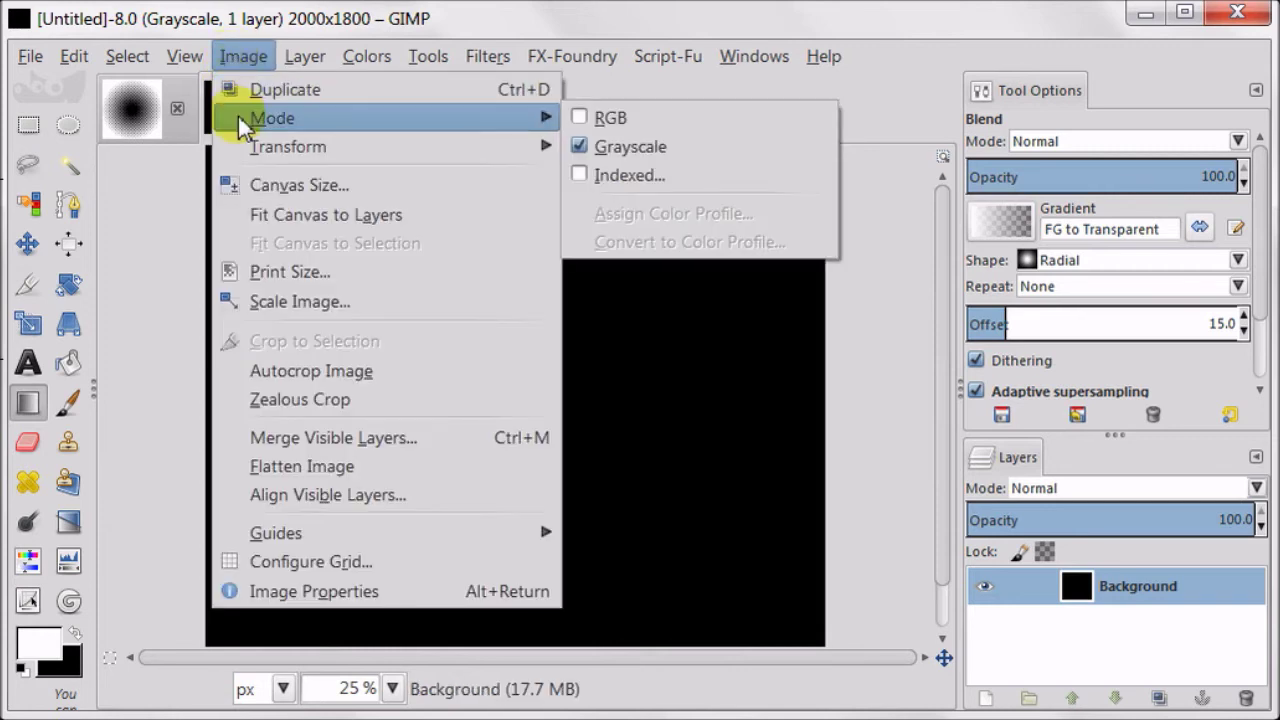
left_click(765, 128)
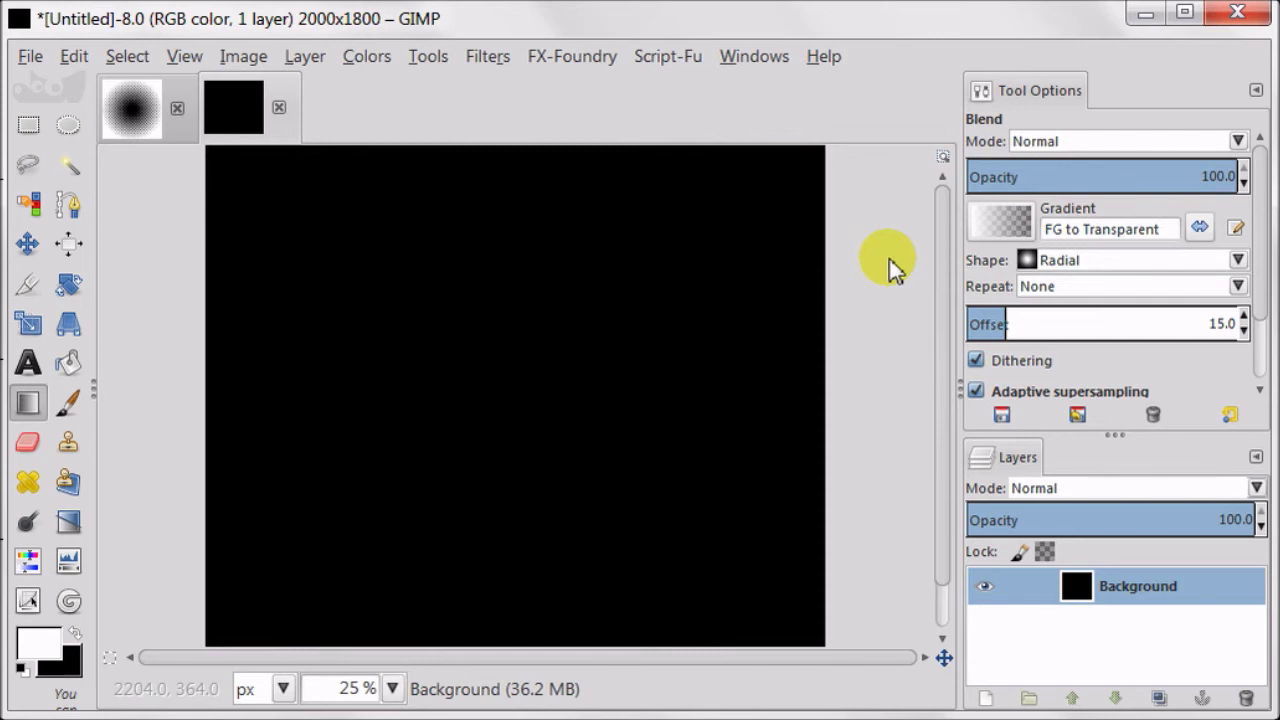
Set the foreground colour to orange ff5317.
left_click(40, 648)
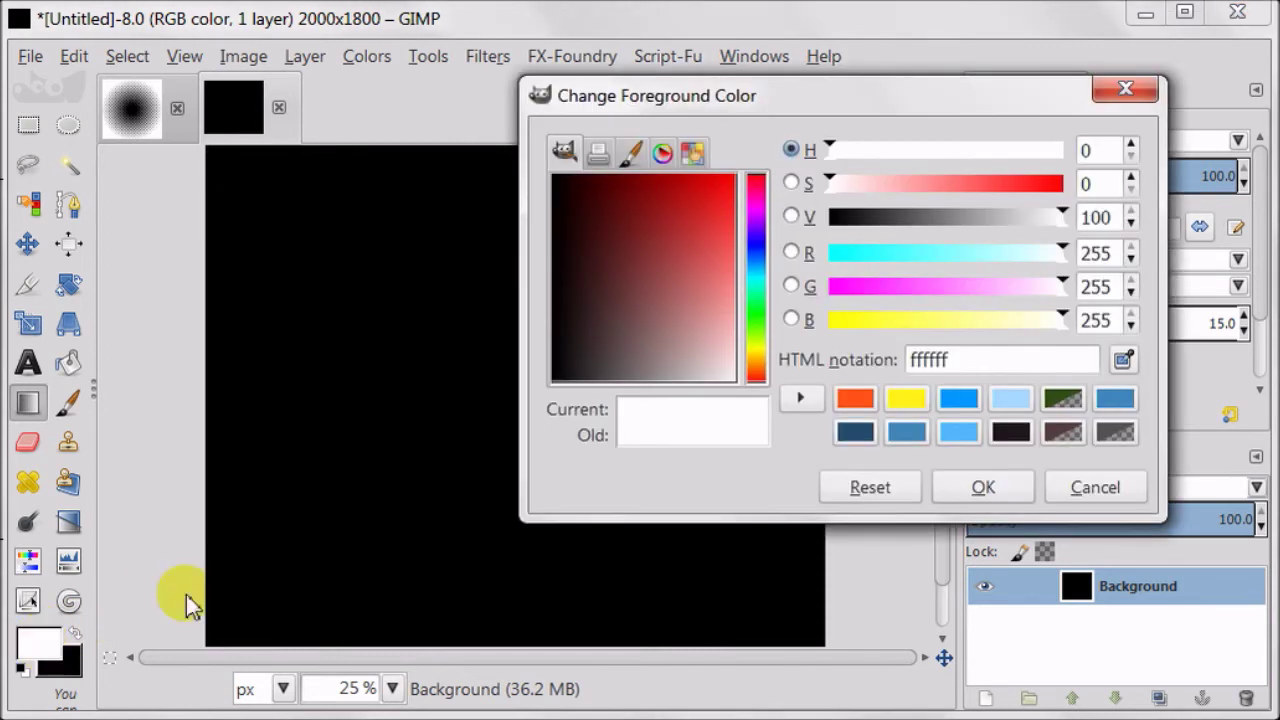
left_click(855, 398)
left_click(1027, 487)
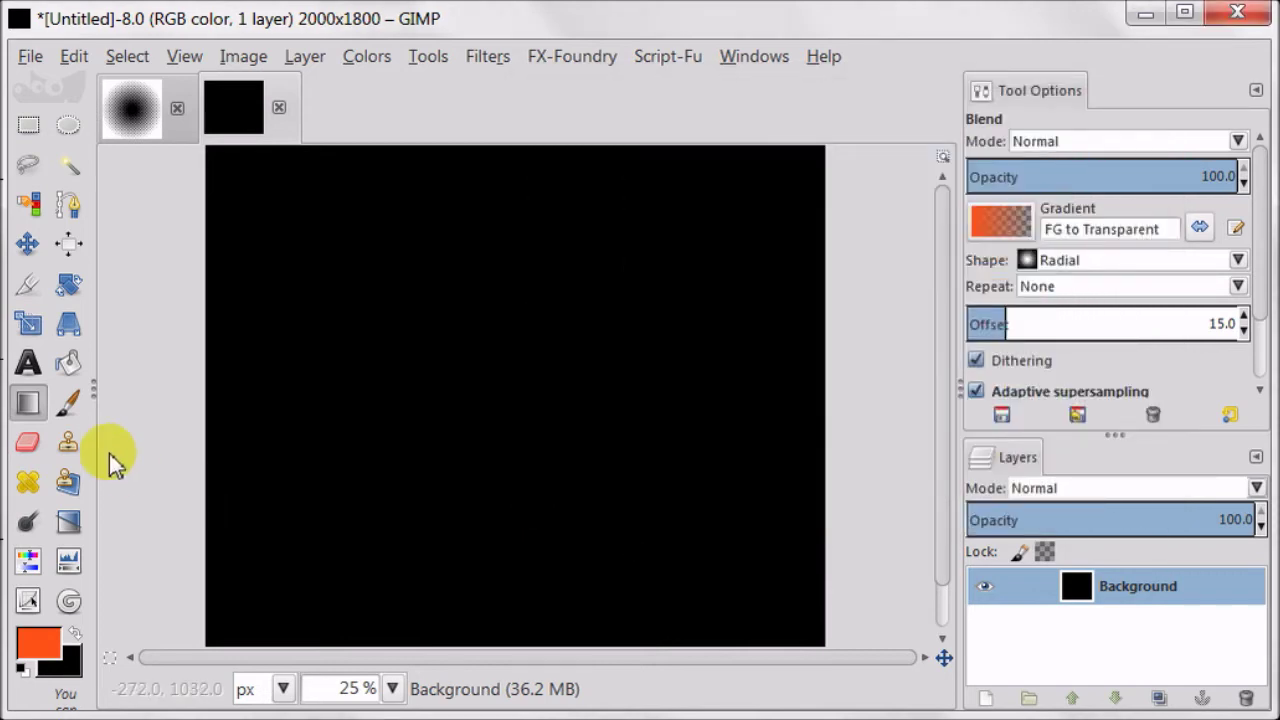
Paint three orange Halftone-brush dots with the Paintbrush, enlarging the size up to about 927.
left_click(68, 404)
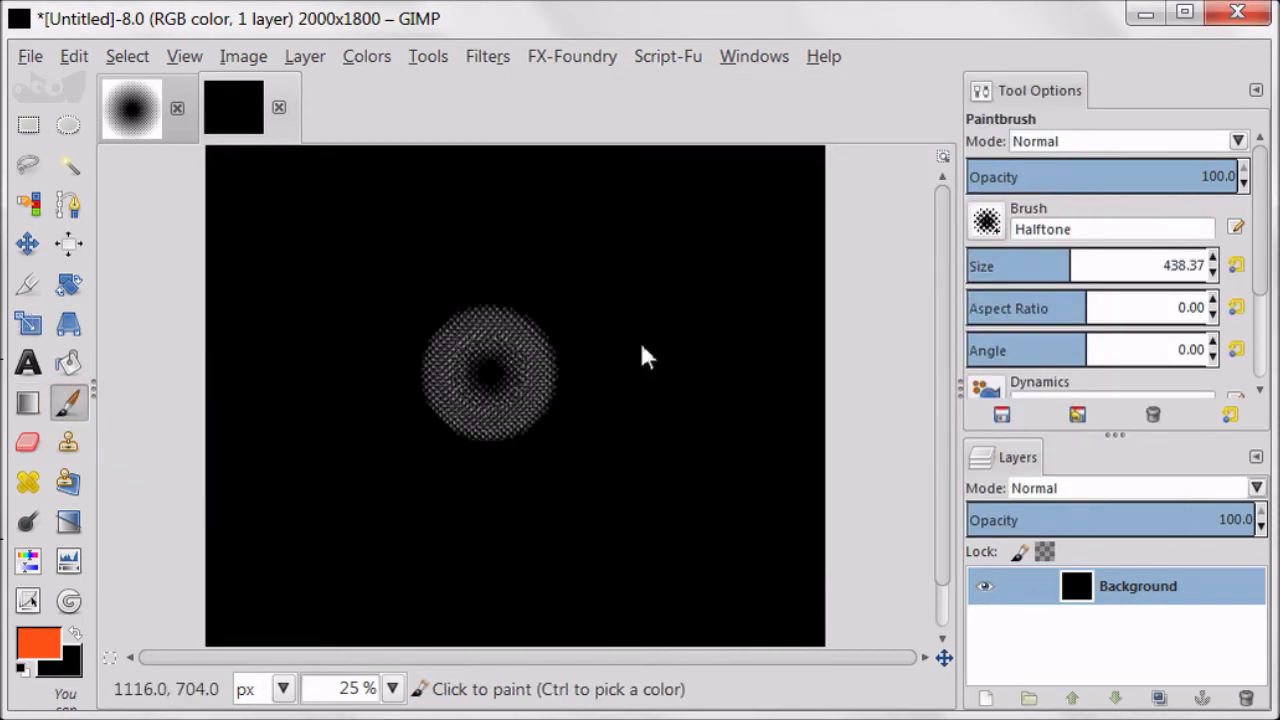
left_click(615, 311)
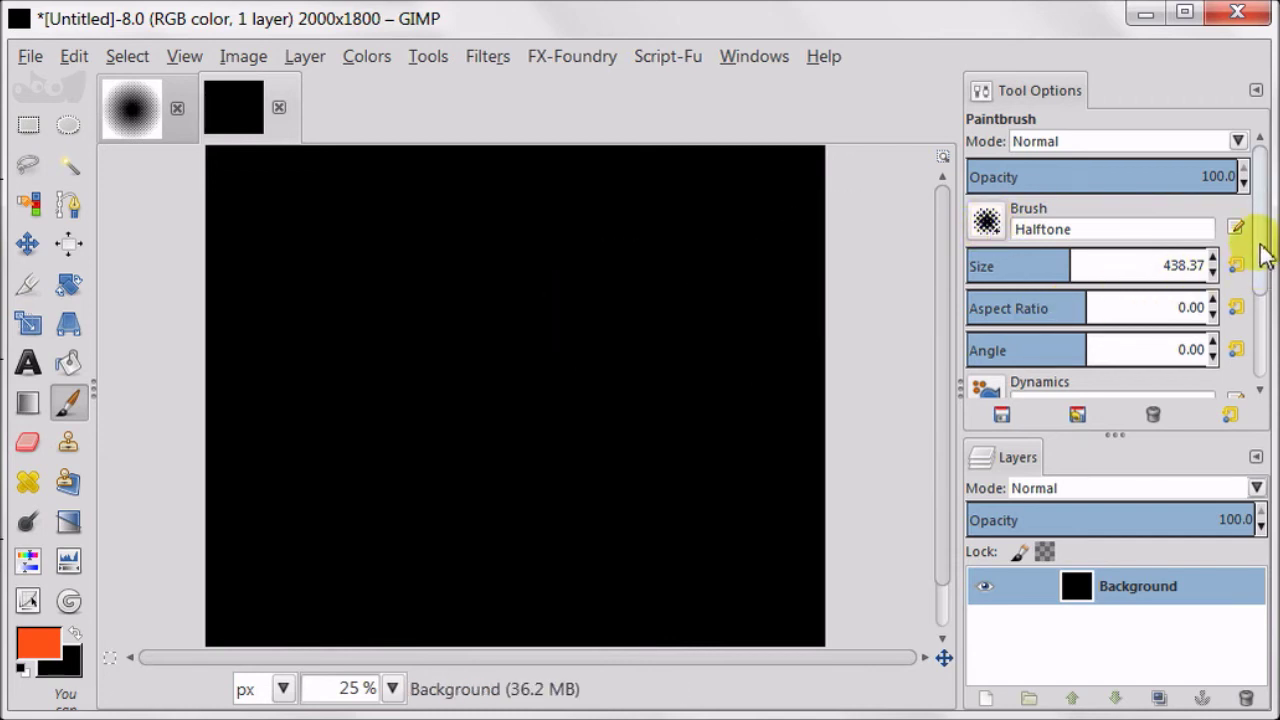
left_click(299, 251)
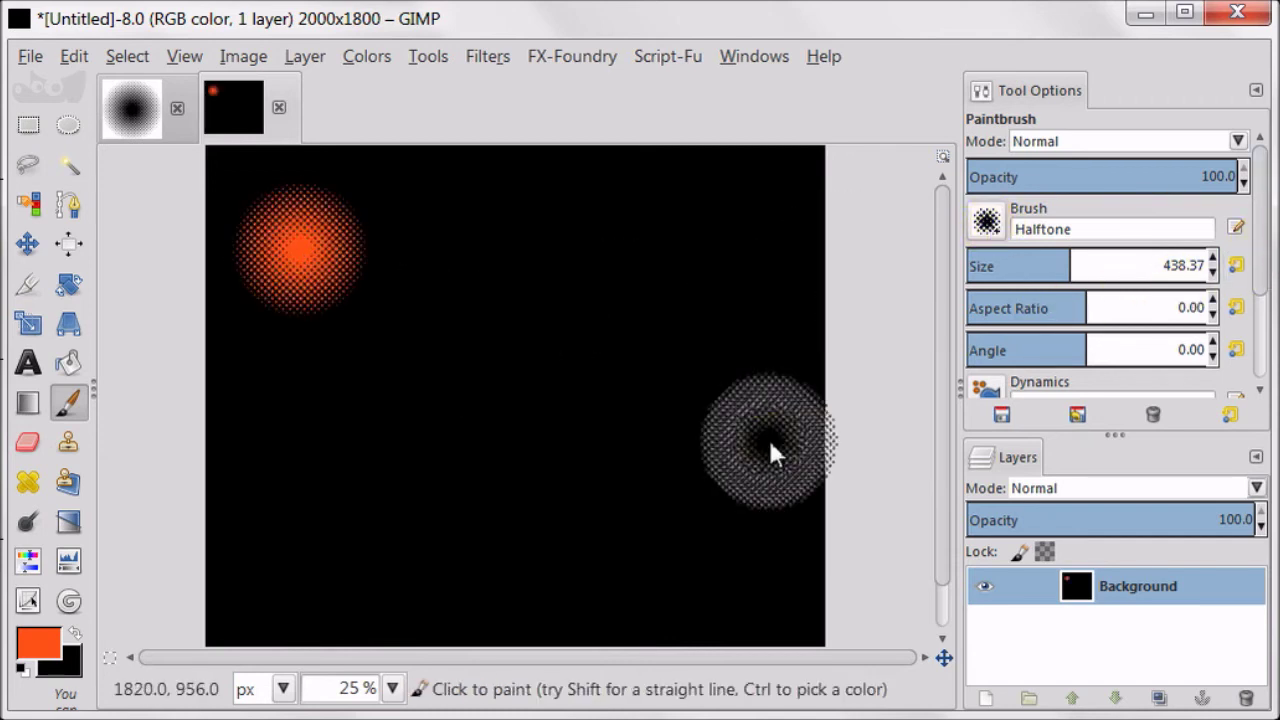
left_click(1150, 264)
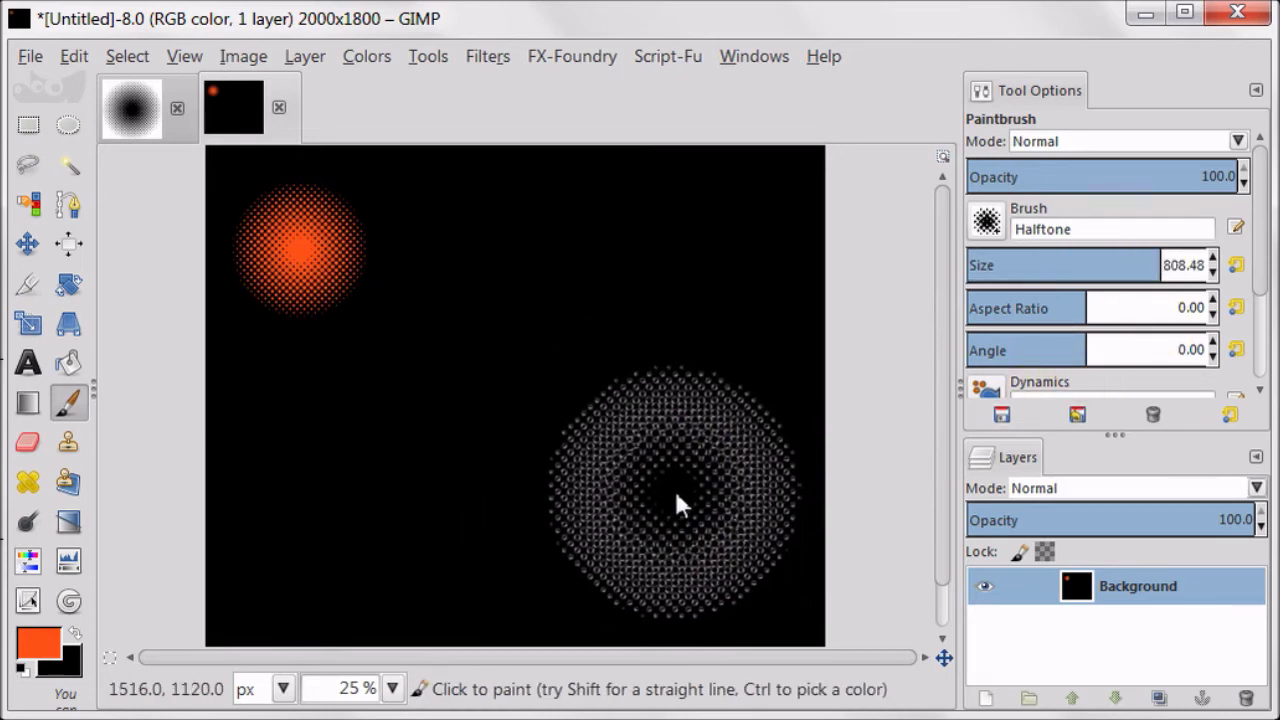
left_click(677, 503)
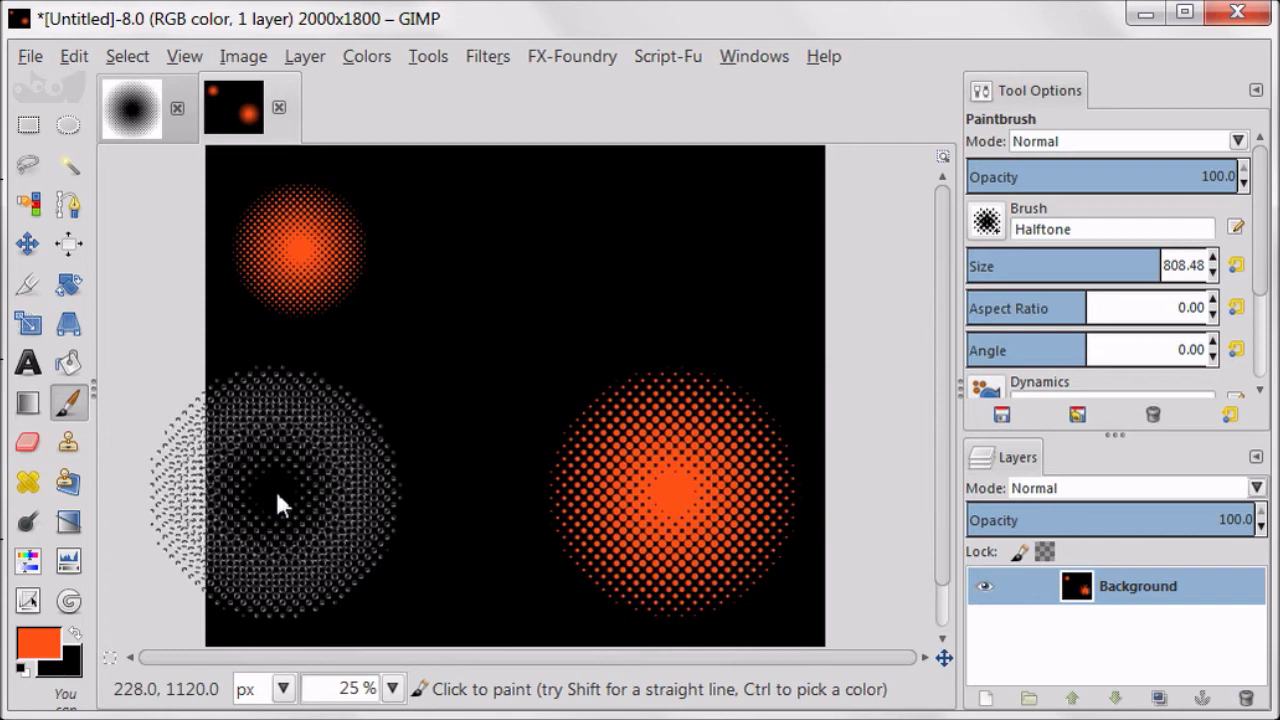
left_click(1190, 265)
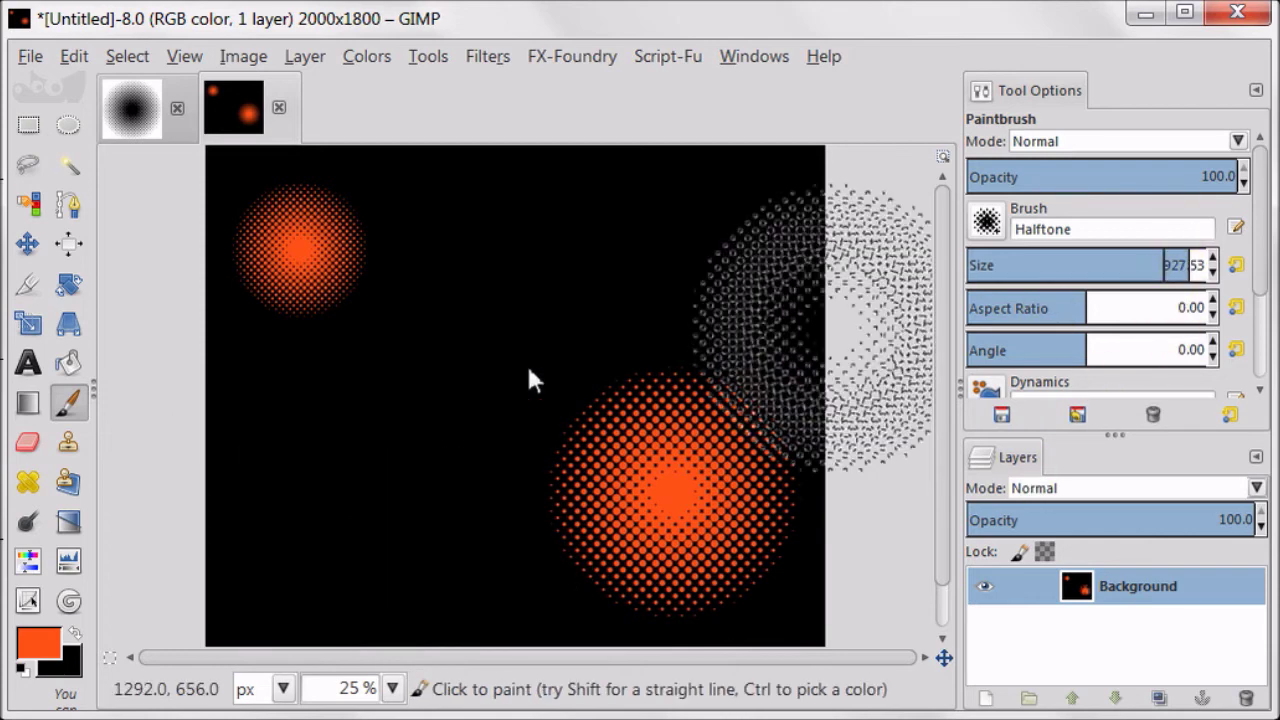
left_click(397, 455)
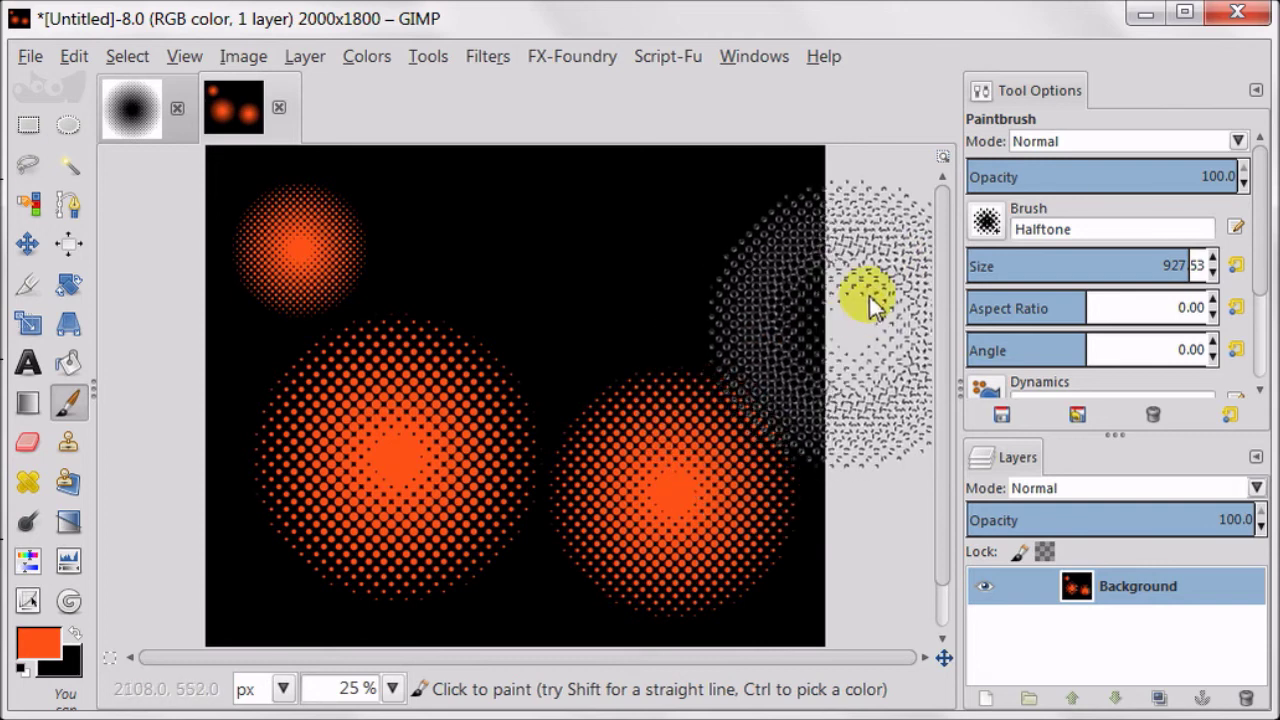
left_click_drag(1260, 251, 1257, 349)
Set the paintbrush dynamics to Dynamics Random and enable Apply Jitter at amount 25.
left_click(982, 245)
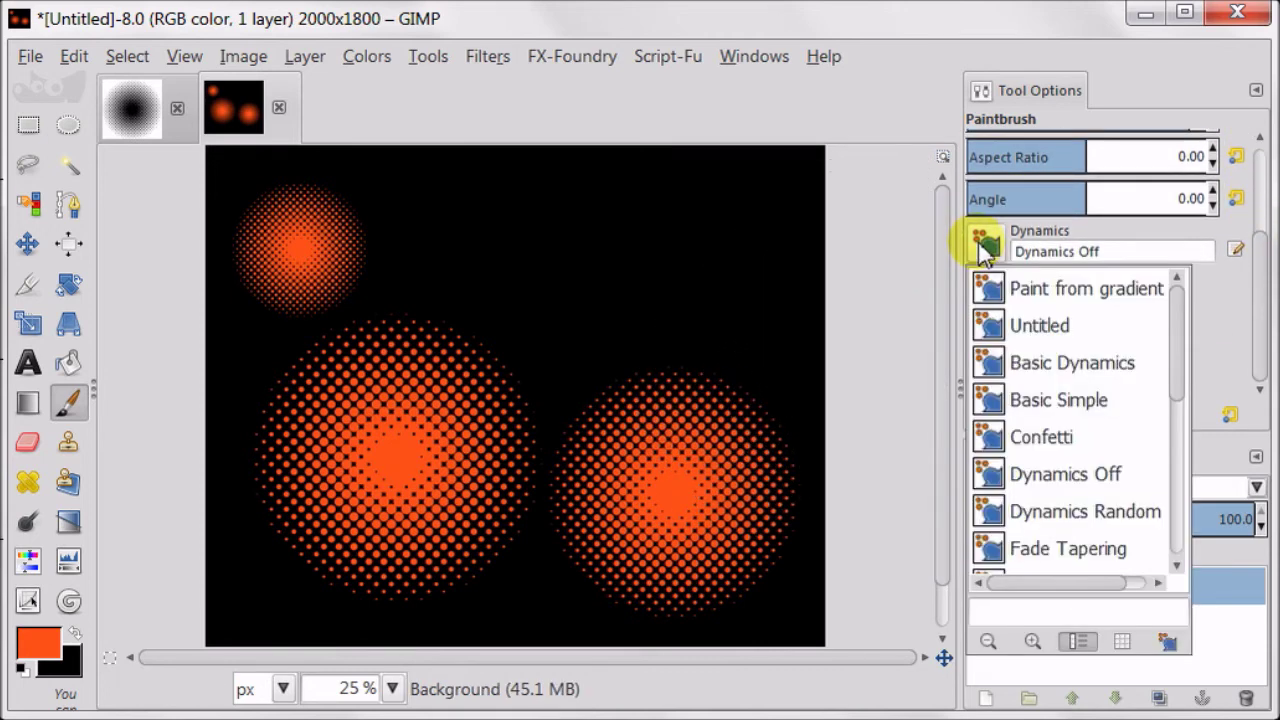
left_click(1112, 520)
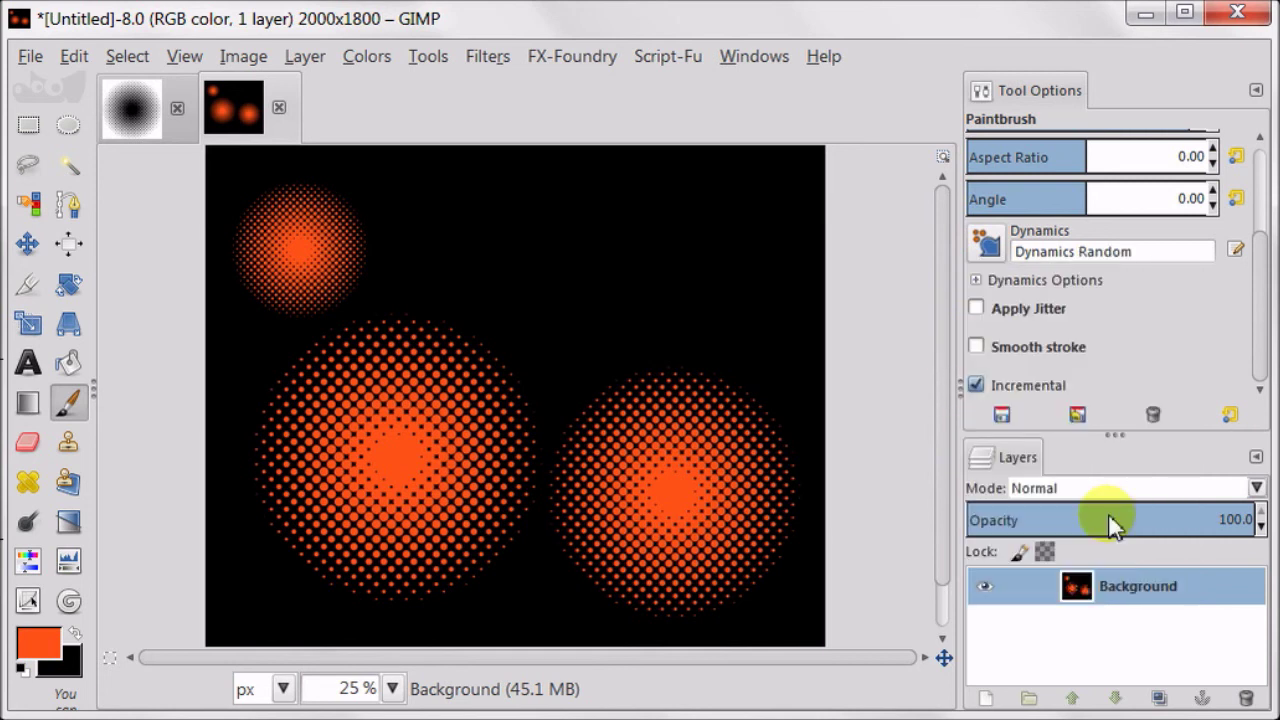
left_click(976, 308)
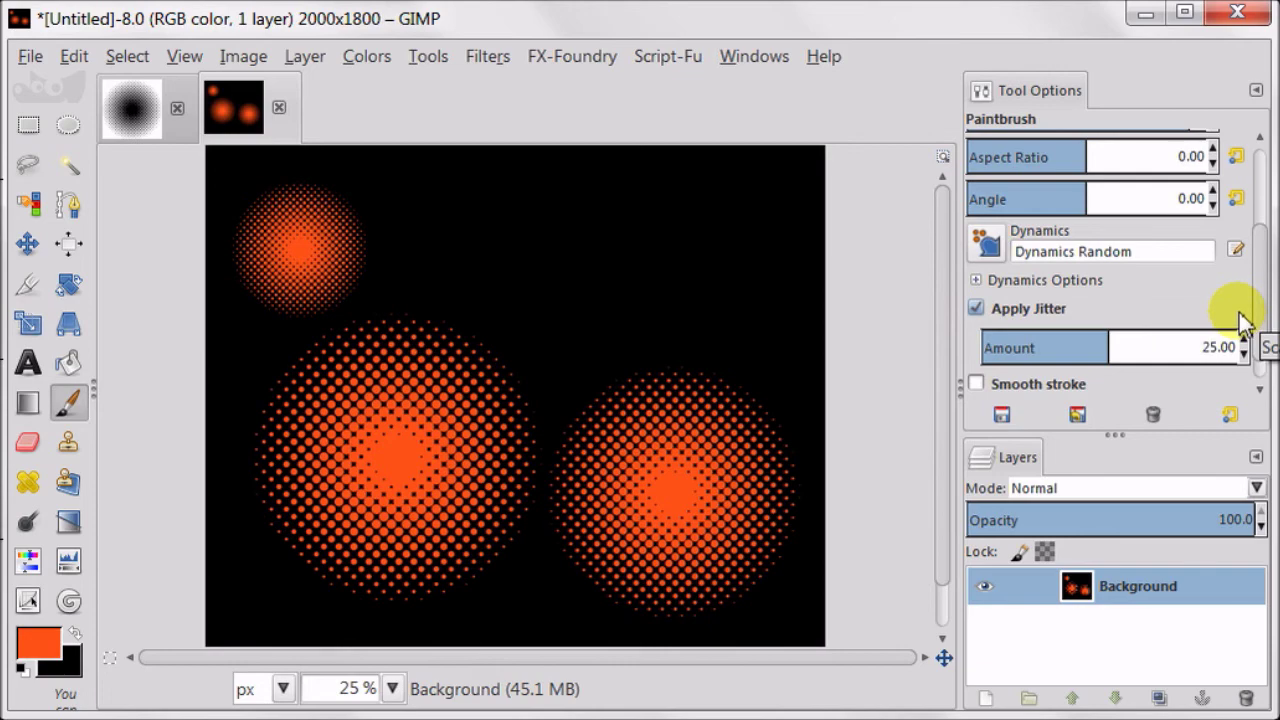
left_click(676, 263)
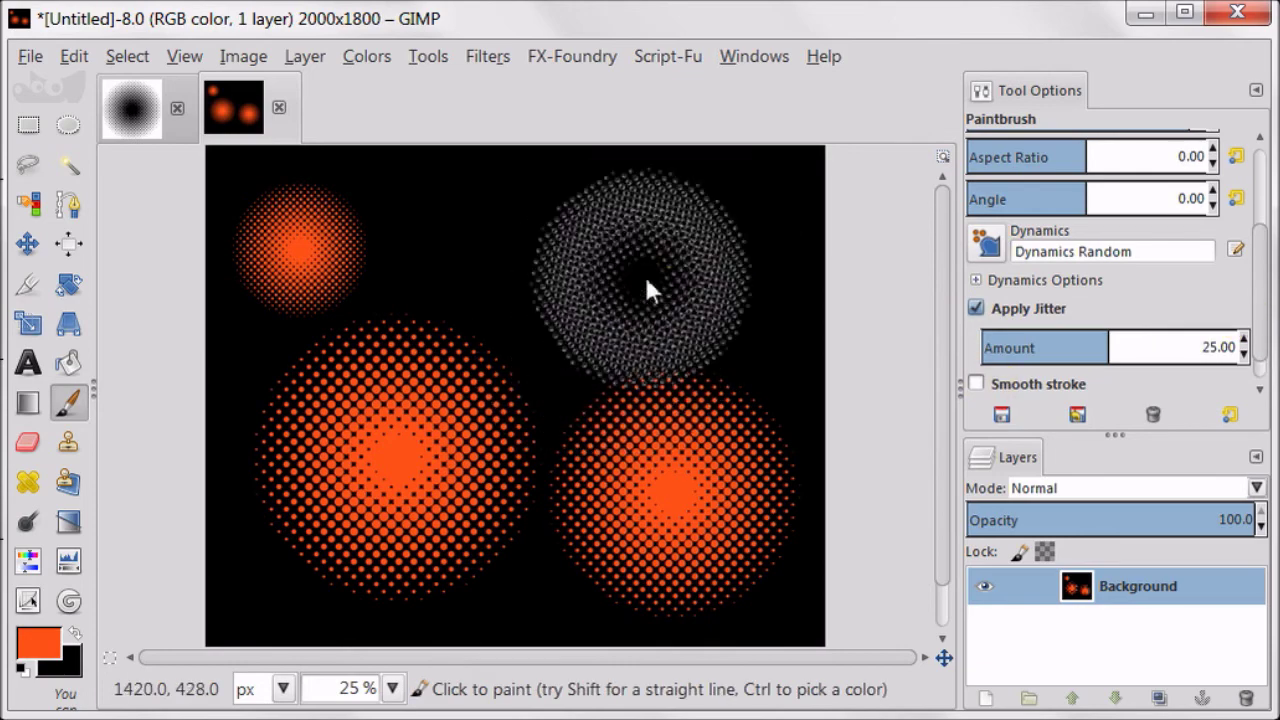
Scatter jittered orange dabs, then switch to blue 0498ff and paint blue dabs across the canvas.
left_click(684, 262)
mouse_move(515, 292)
left_mouse_down()
mouse_move(347, 324)
mouse_move(323, 422)
mouse_move(500, 312)
mouse_move(521, 252)
mouse_move(437, 410)
mouse_move(615, 537)
mouse_move(423, 591)
left_mouse_up()
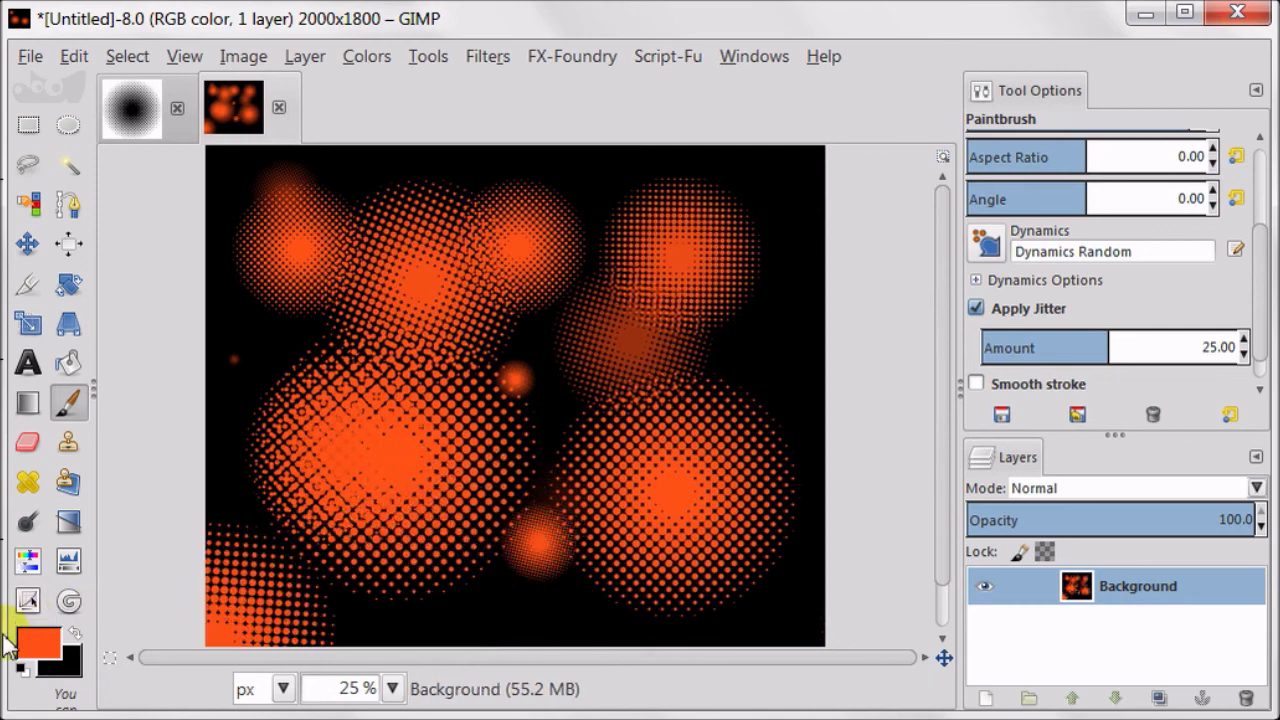
left_click(38, 643)
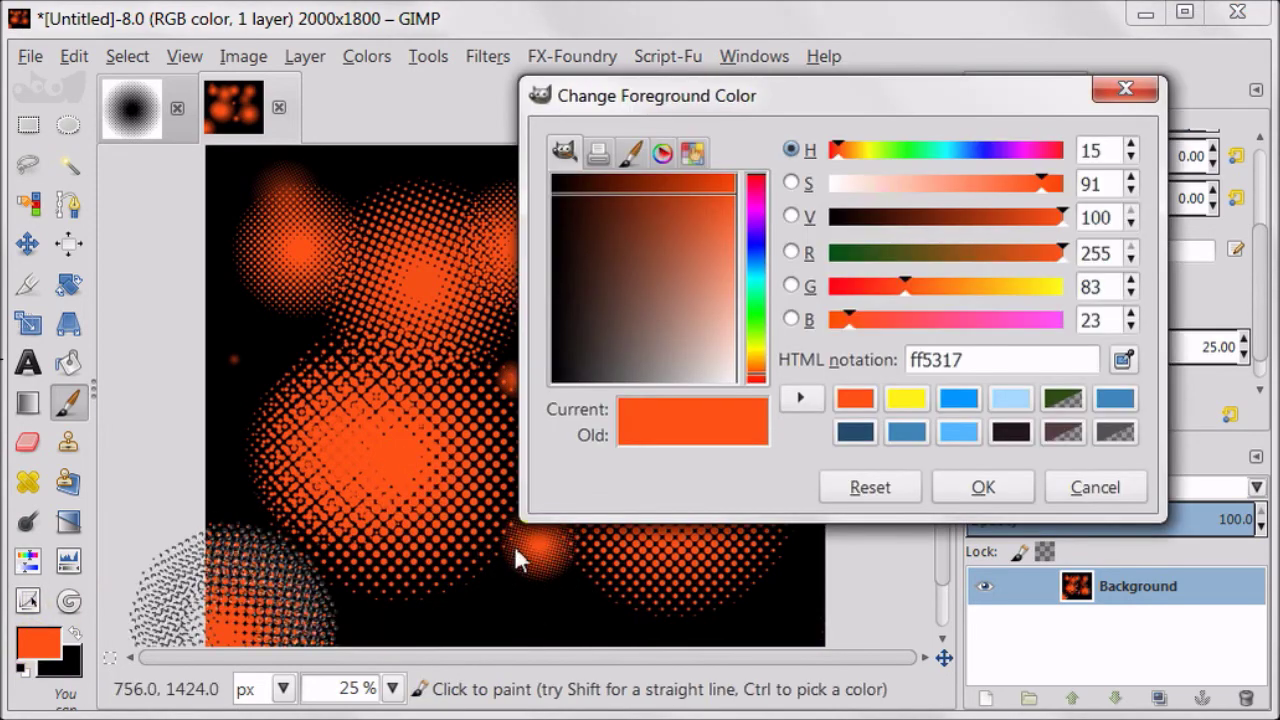
left_click(962, 401)
left_click(985, 487)
mouse_move(757, 240)
left_mouse_down()
mouse_move(761, 331)
mouse_move(738, 427)
mouse_move(677, 500)
mouse_move(692, 460)
mouse_move(566, 532)
mouse_move(399, 536)
mouse_move(476, 254)
mouse_move(519, 447)
mouse_move(352, 366)
mouse_move(354, 315)
mouse_move(326, 405)
mouse_move(336, 420)
mouse_move(314, 565)
mouse_move(544, 195)
mouse_move(627, 352)
mouse_move(597, 442)
mouse_move(632, 652)
left_mouse_up()
mouse_move(715, 590)
left_mouse_down()
mouse_move(757, 643)
mouse_move(566, 625)
mouse_move(450, 660)
left_mouse_up()
Set the foreground colour to yellow fff417.
left_click(38, 642)
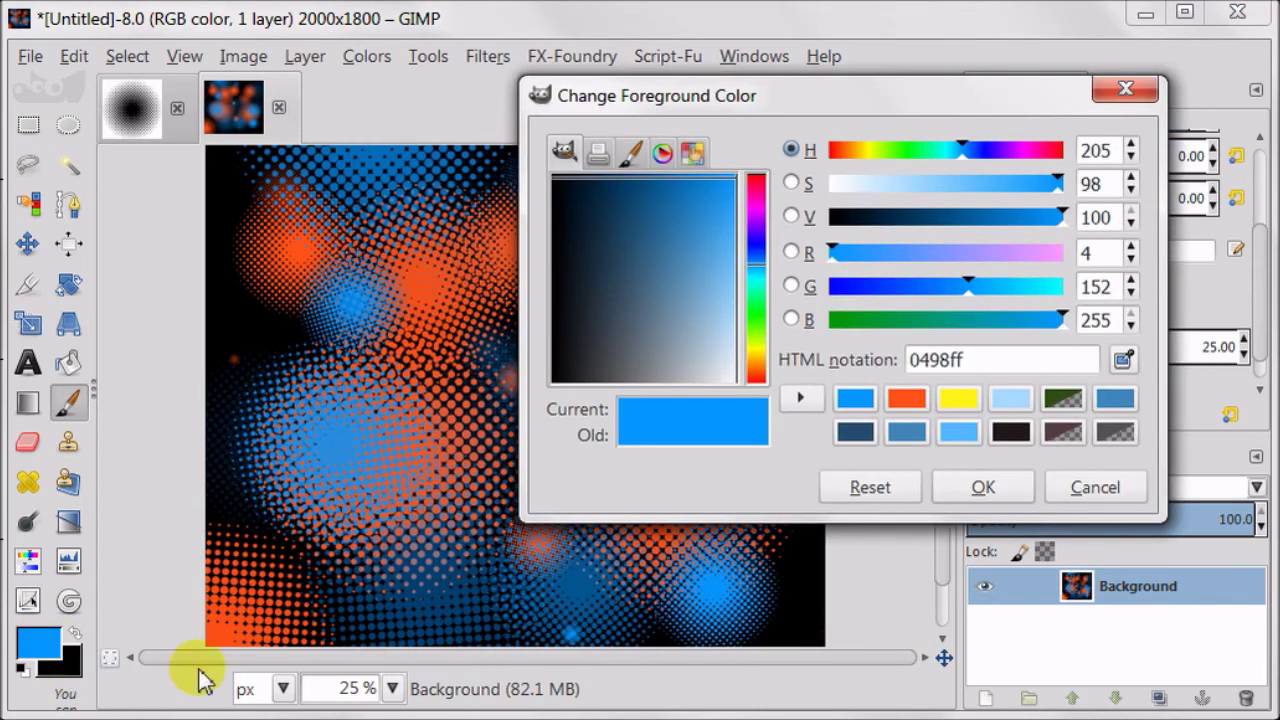
left_click(963, 403)
left_click(984, 487)
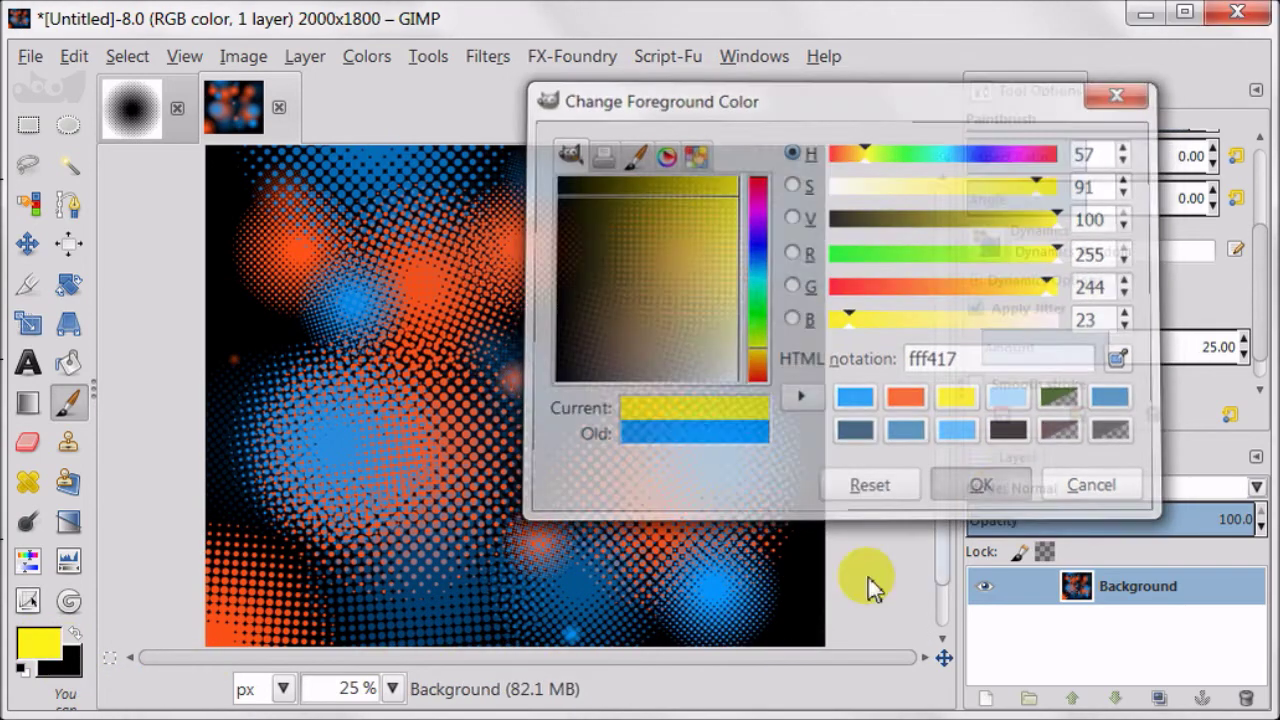
Dab yellow halftone dots across the top, centre and bottom of the canvas.
left_click(758, 196)
left_click(777, 182)
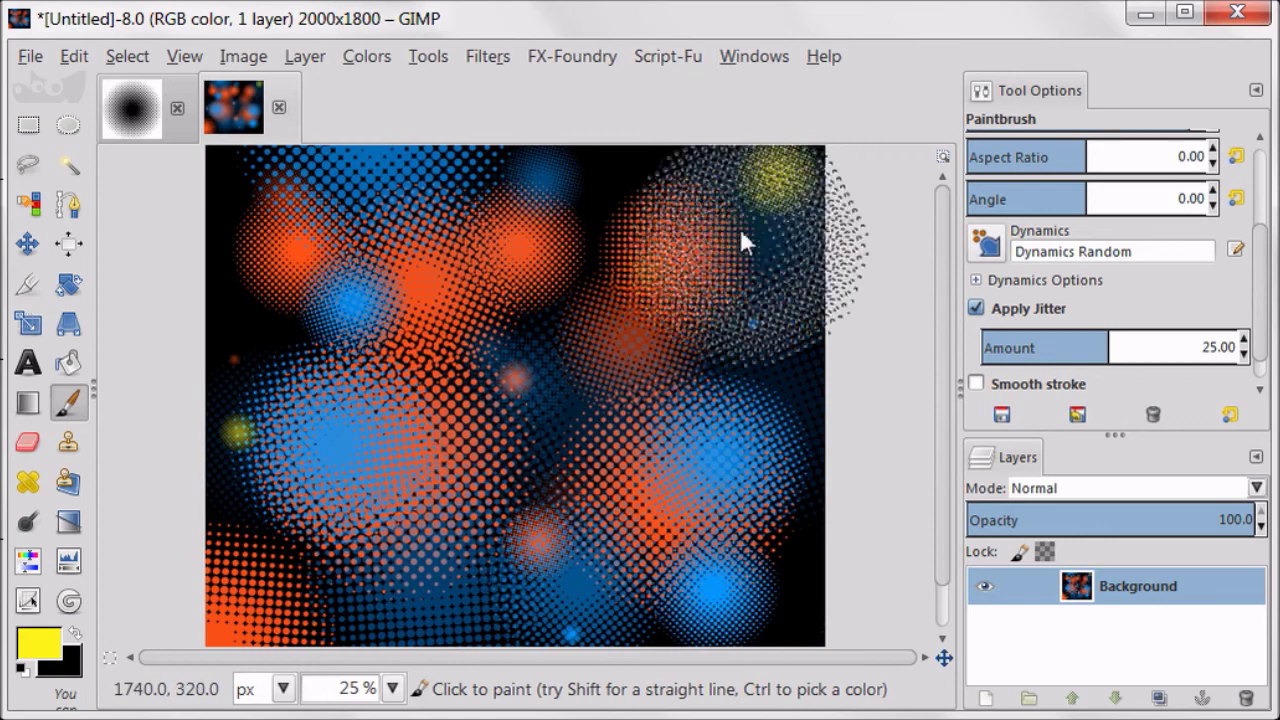
left_click(655, 200)
left_click(752, 400)
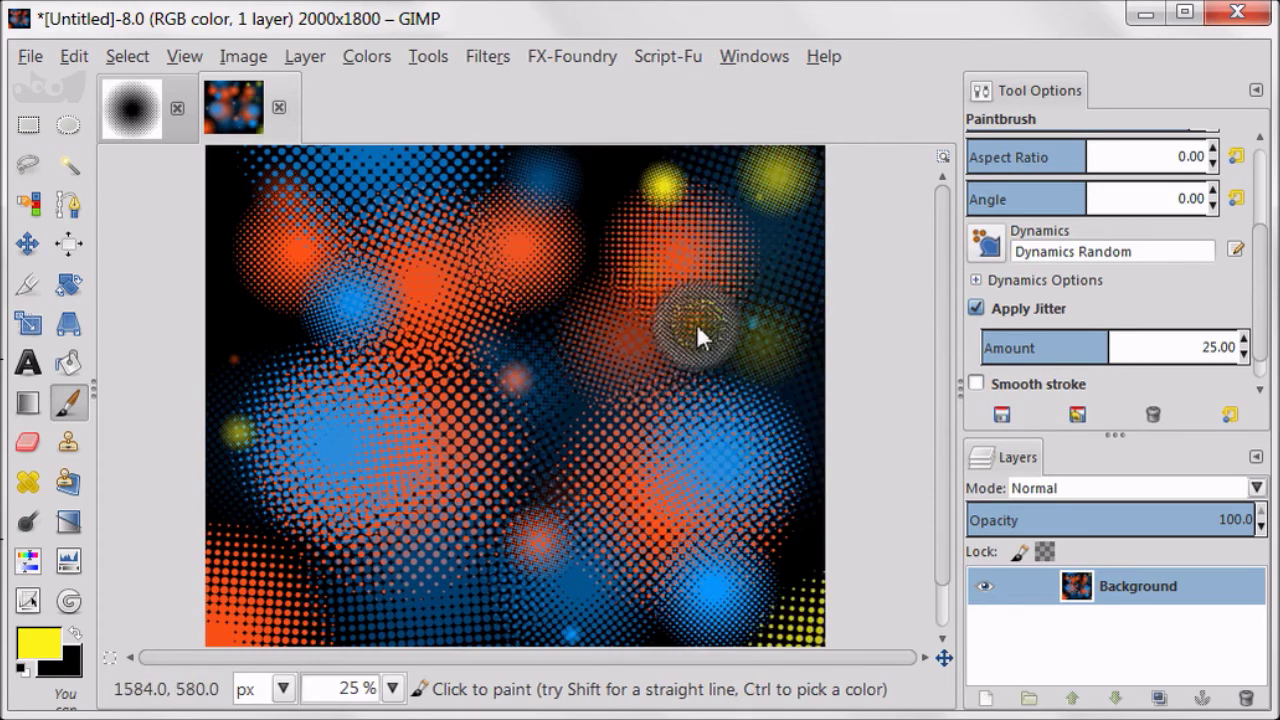
left_click(523, 429)
left_click(629, 266)
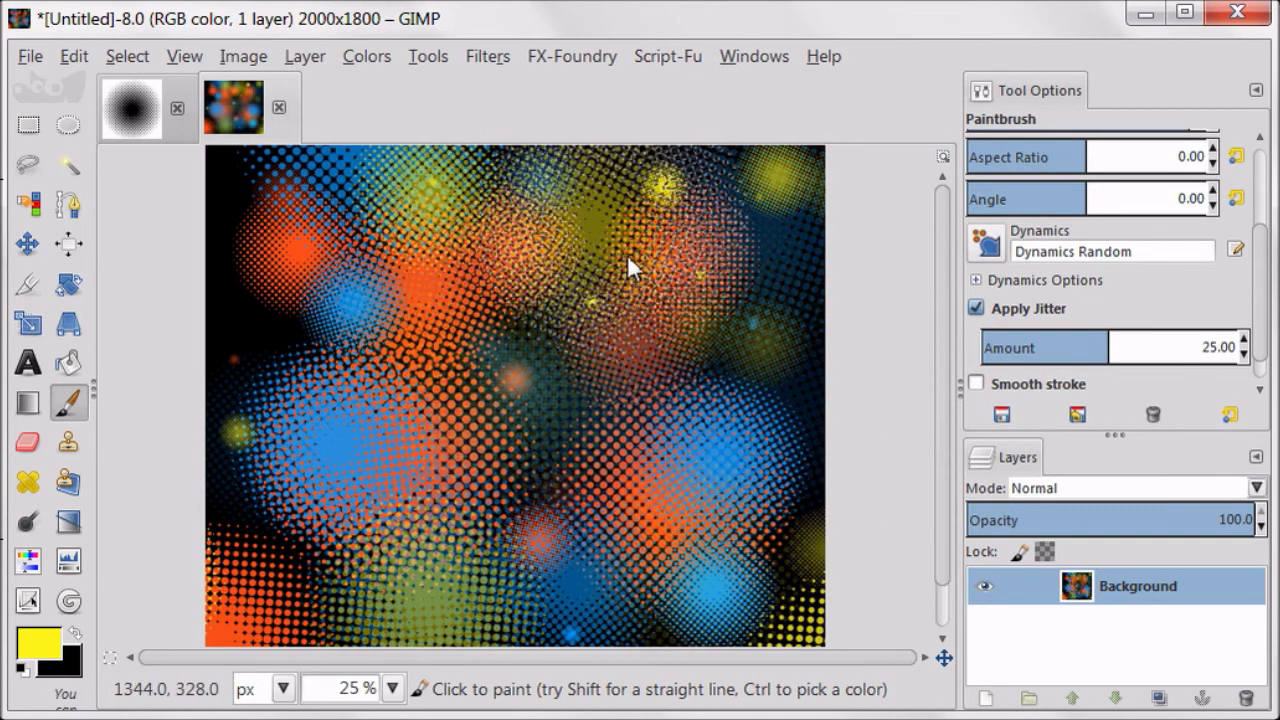
left_click(650, 380)
left_click(363, 346)
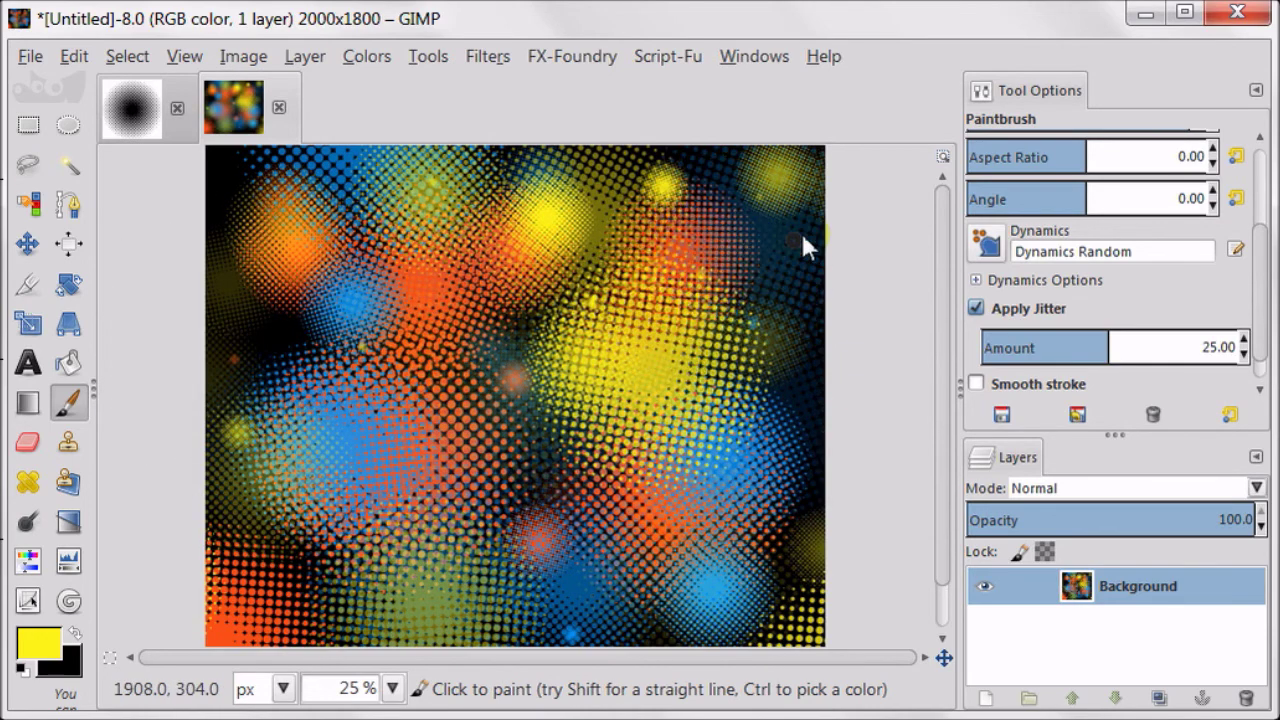
left_click(44, 648)
Switch the foreground to green 36f417 and paint a green halftone stroke across the middle.
left_click(880, 256)
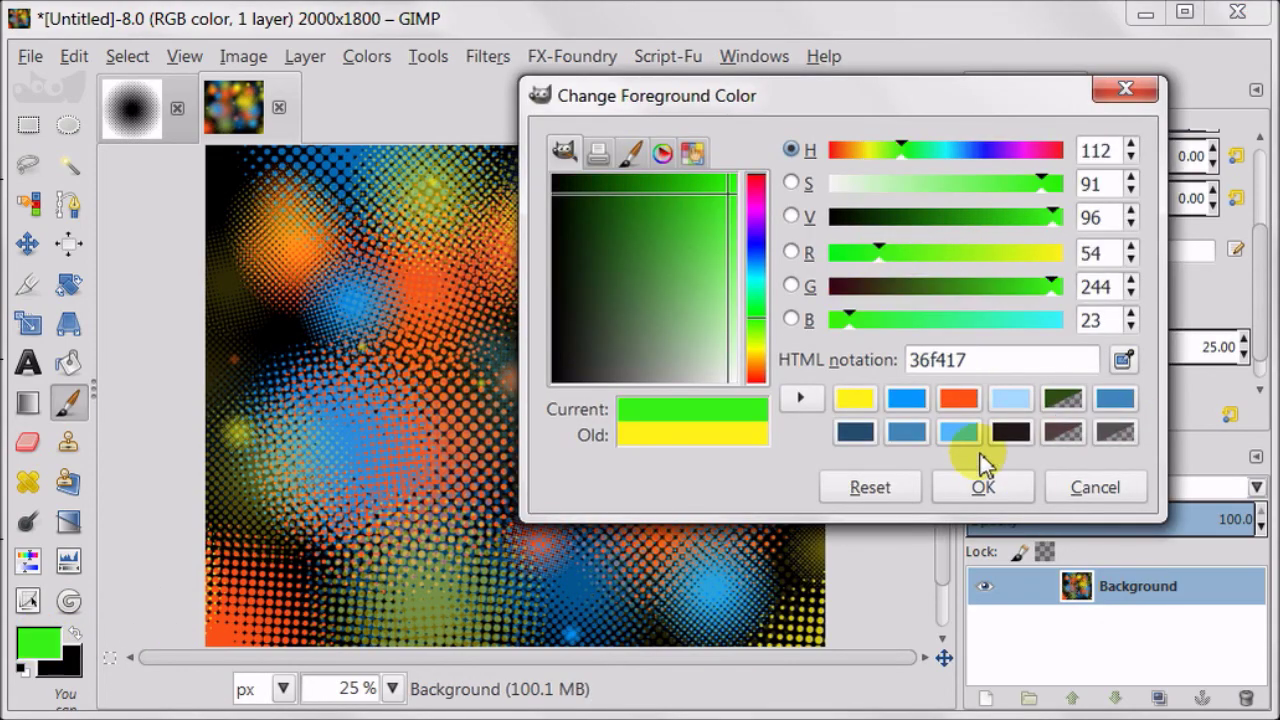
left_click(982, 487)
mouse_move(685, 316)
left_mouse_down()
mouse_move(571, 444)
mouse_move(508, 450)
left_mouse_up()
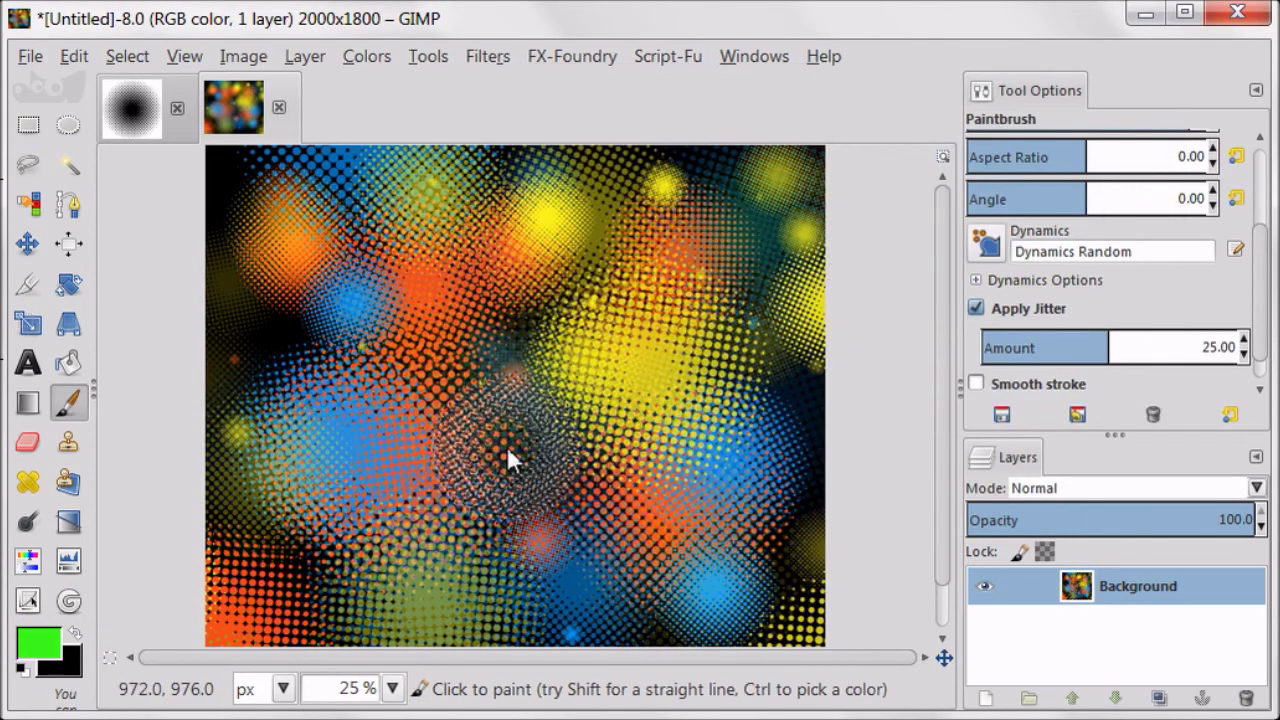